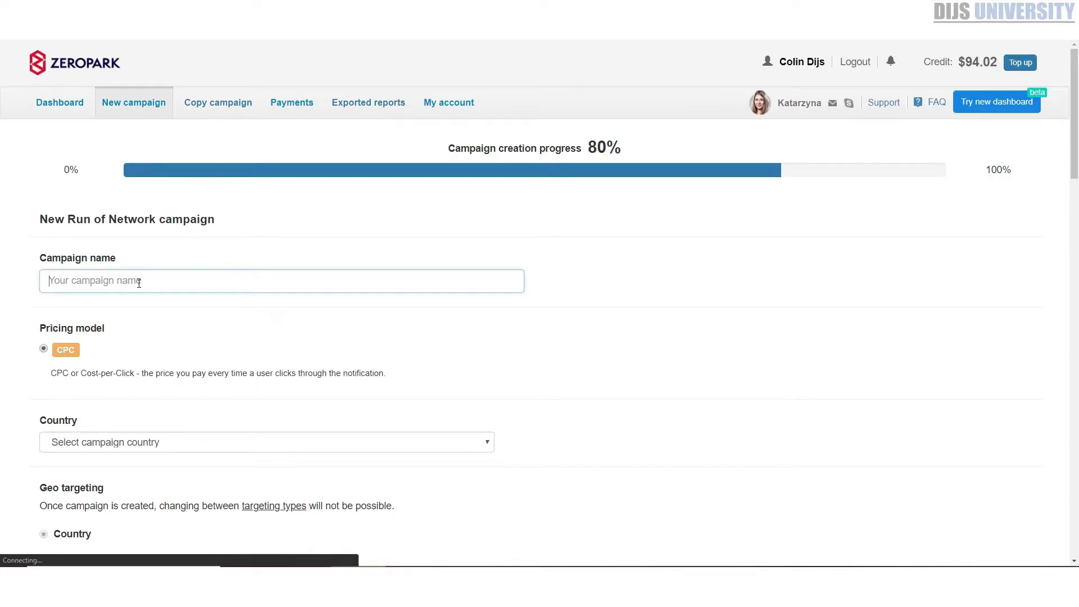
Name the new Run of Network campaign "CC Submit - Ireland - I phone"
click(139, 283)
click(139, 282)
text(CC Sub)
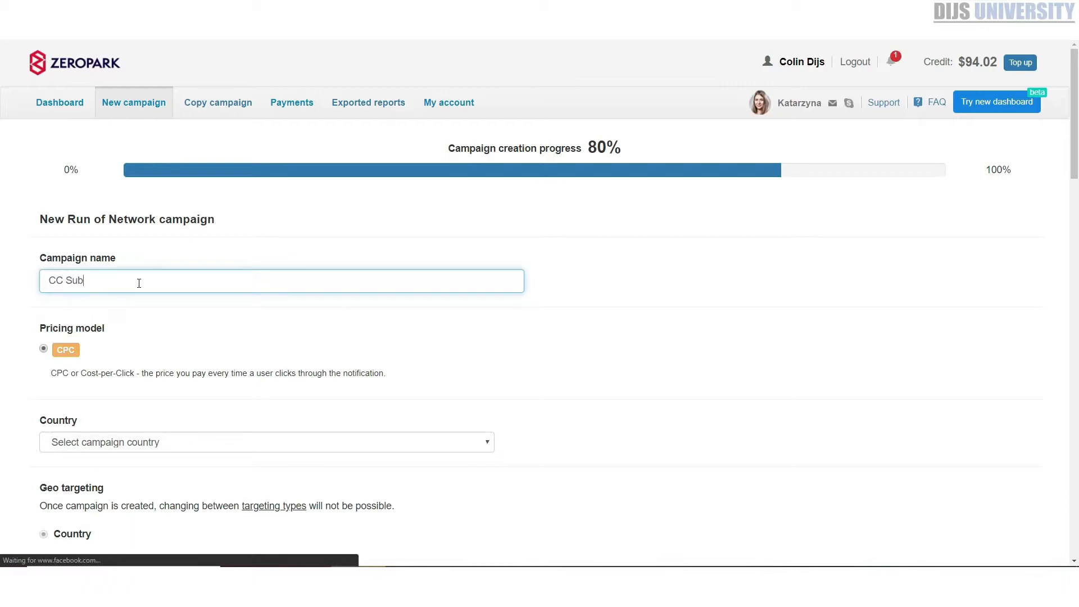
text(mit - Irelnad)
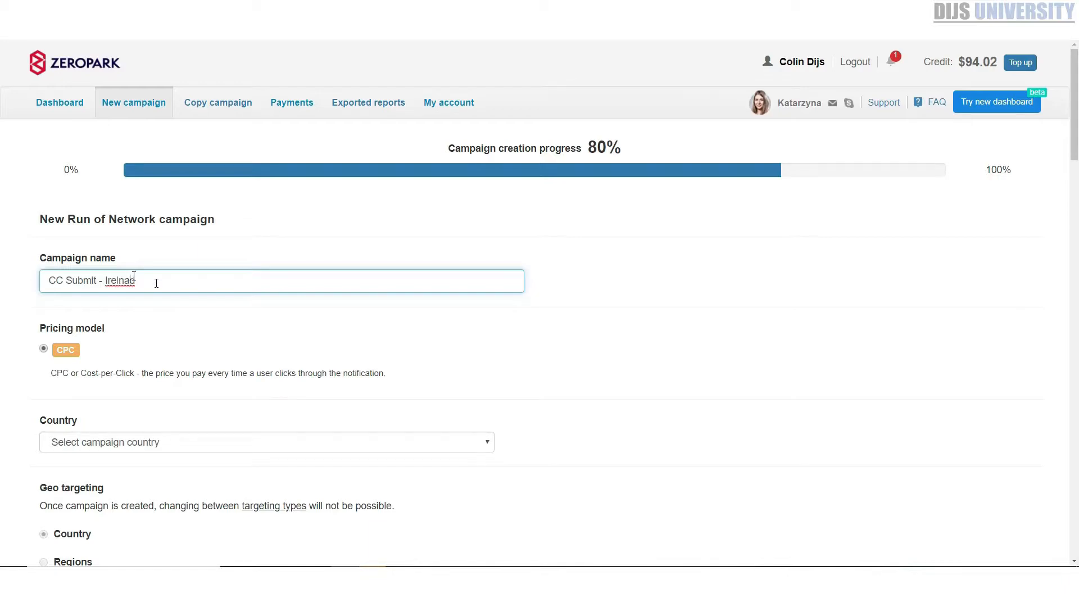
drag(137, 281, 114, 291)
text(eland - I phone)
Set the campaign country to Ireland
click(105, 440)
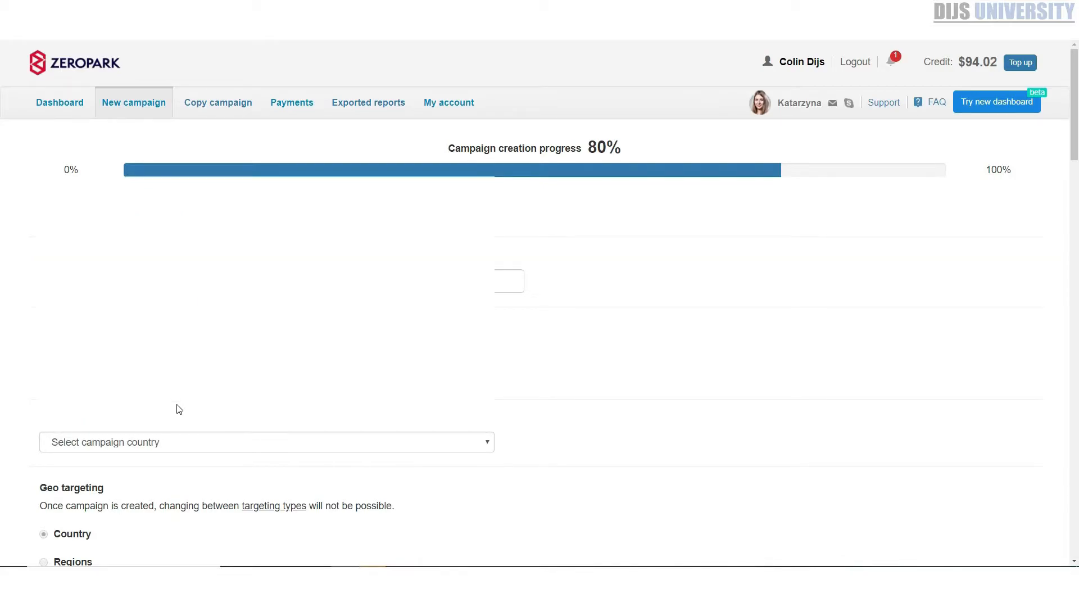
click(192, 449)
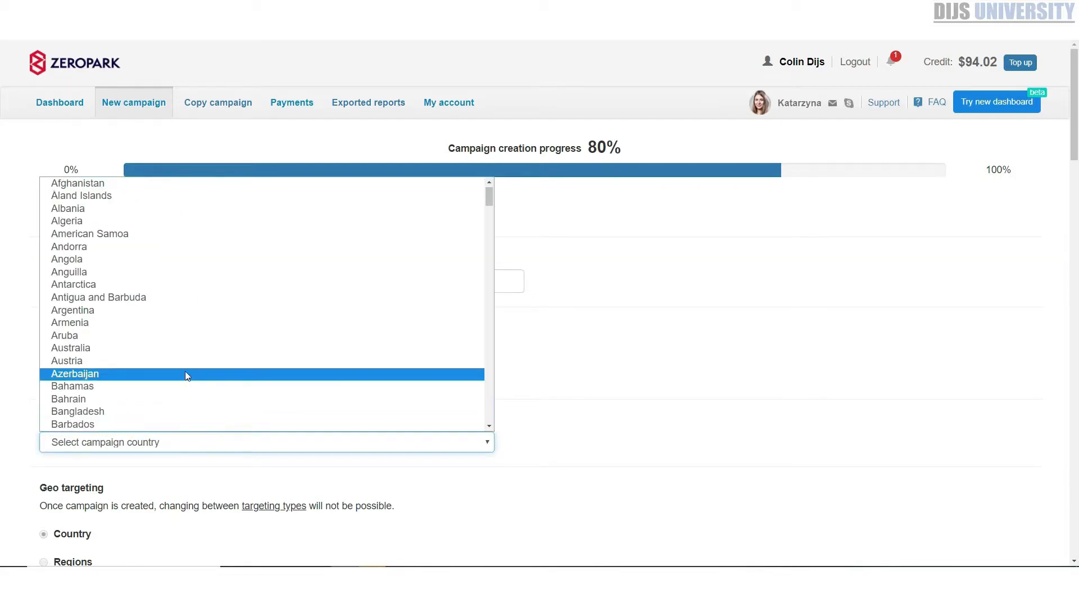
text(iran)
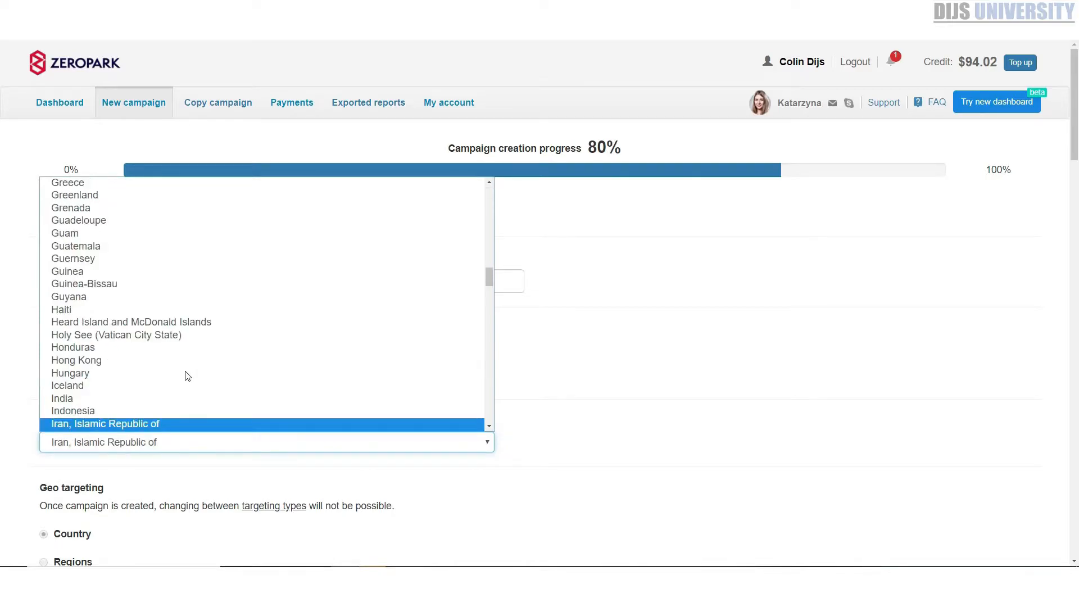
text(e)
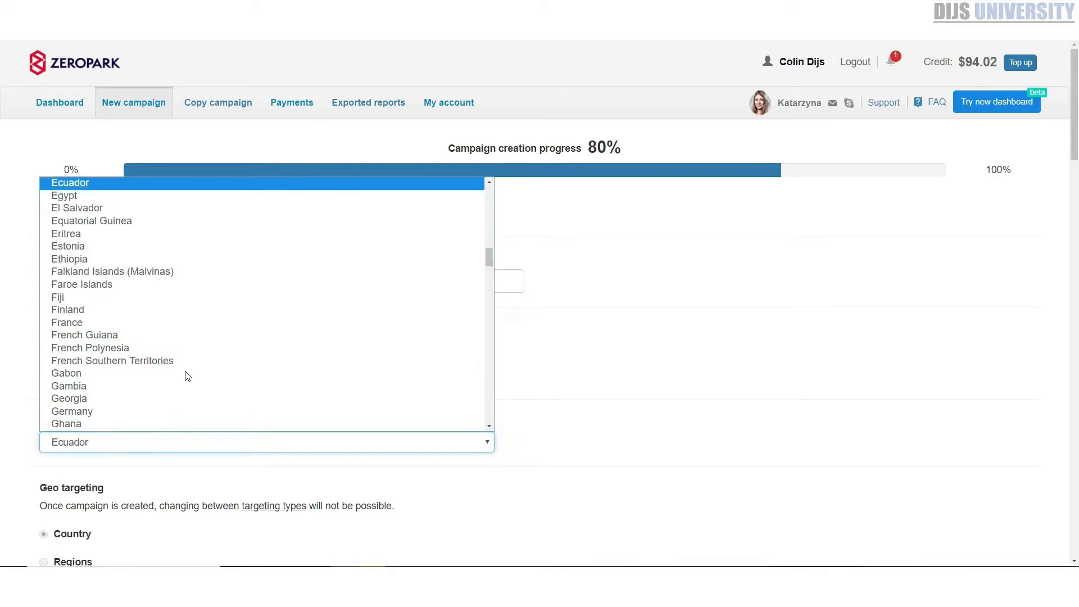
text(iran)
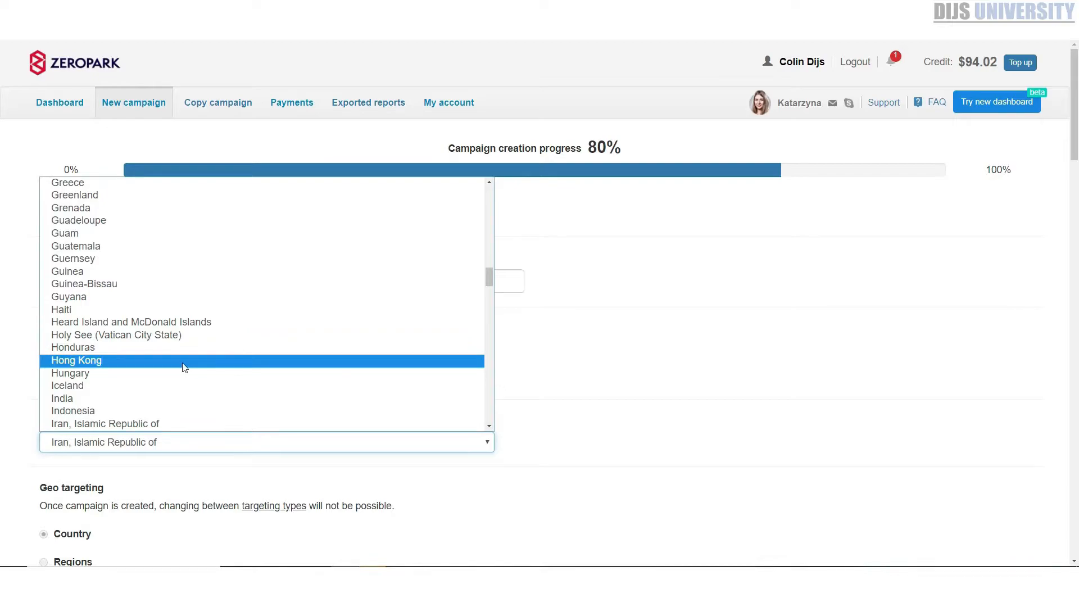
scroll(130, 365, down, 4)
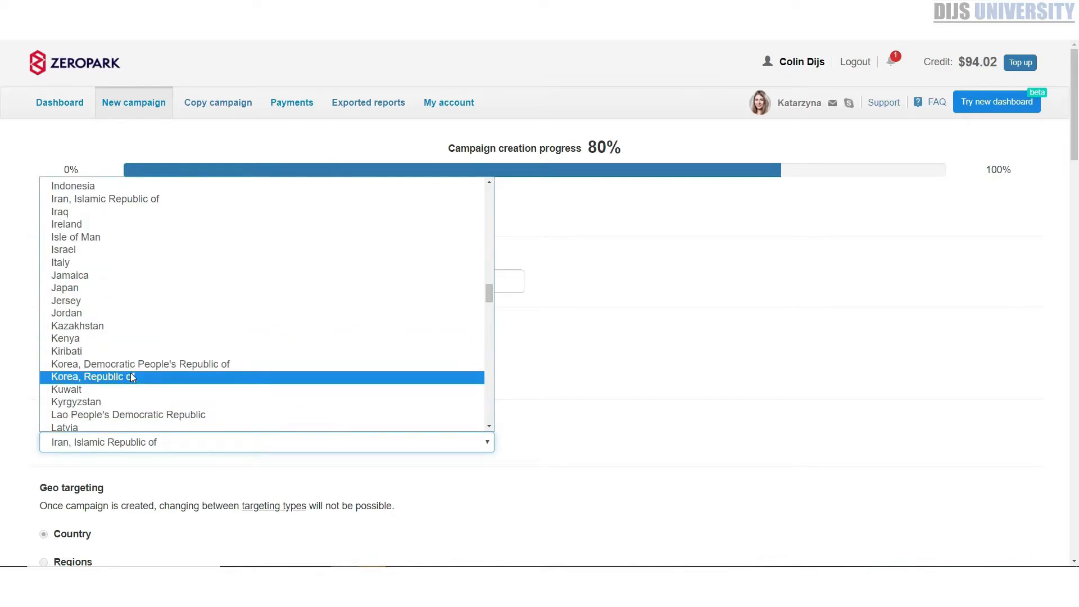
scroll(130, 372, up, 4)
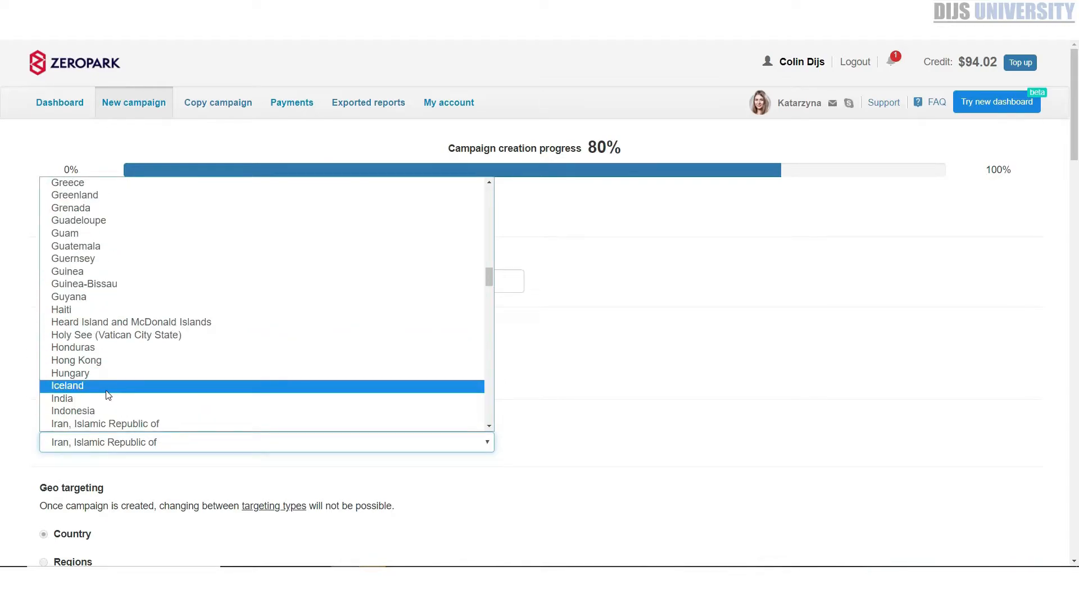
scroll(107, 398, down, 2)
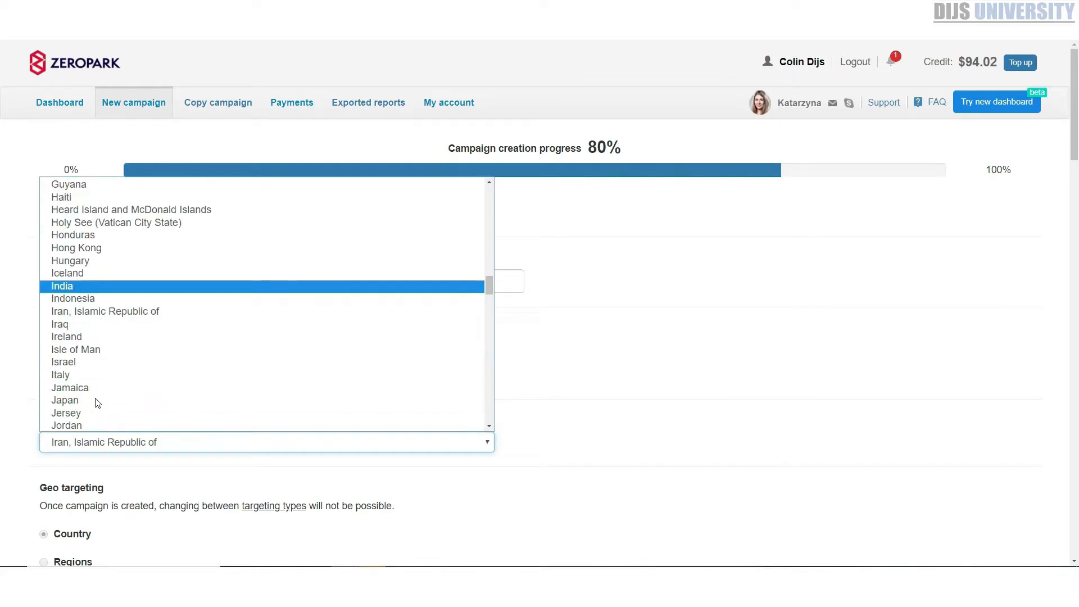
click(68, 340)
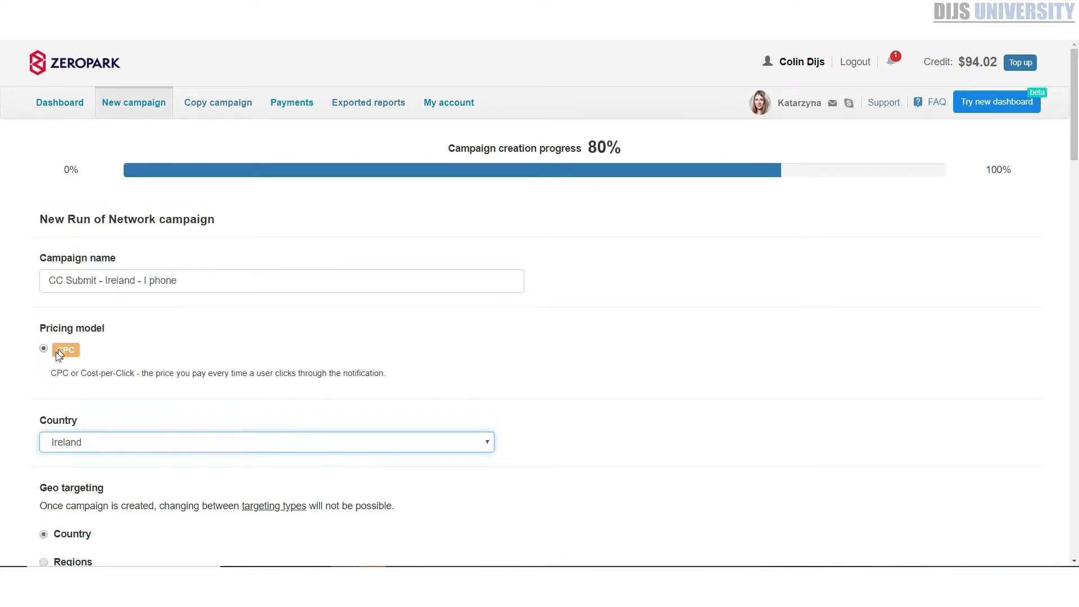
Review the geo targeting settings and the languages offered for language targeting
scroll(192, 368, down, 2)
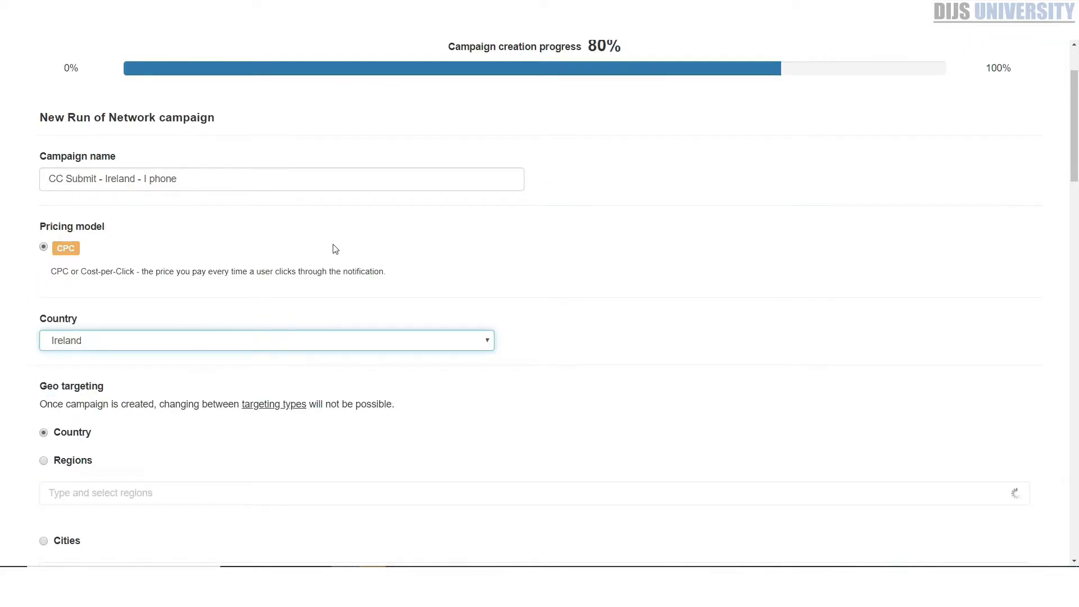
scroll(489, 247, down, 3)
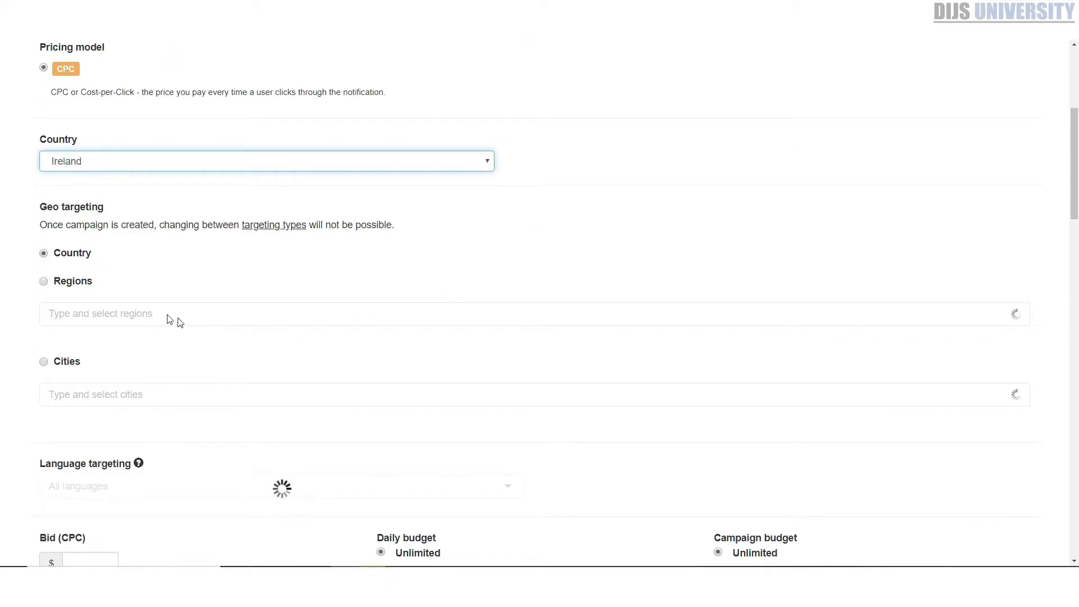
scroll(123, 316, down, 2)
scroll(157, 309, down, 2)
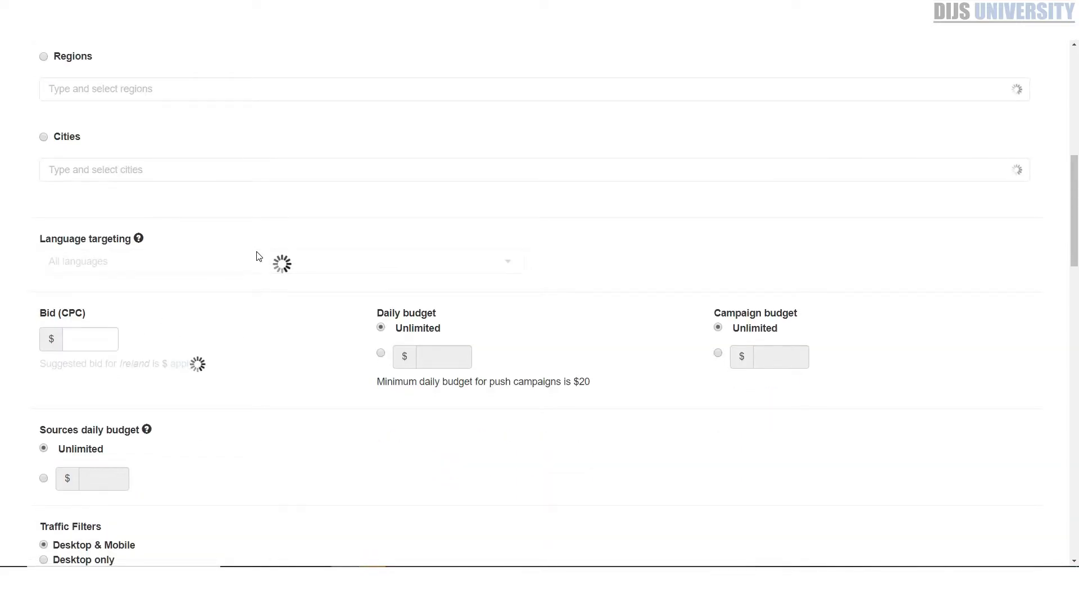
scroll(201, 169, up, 1)
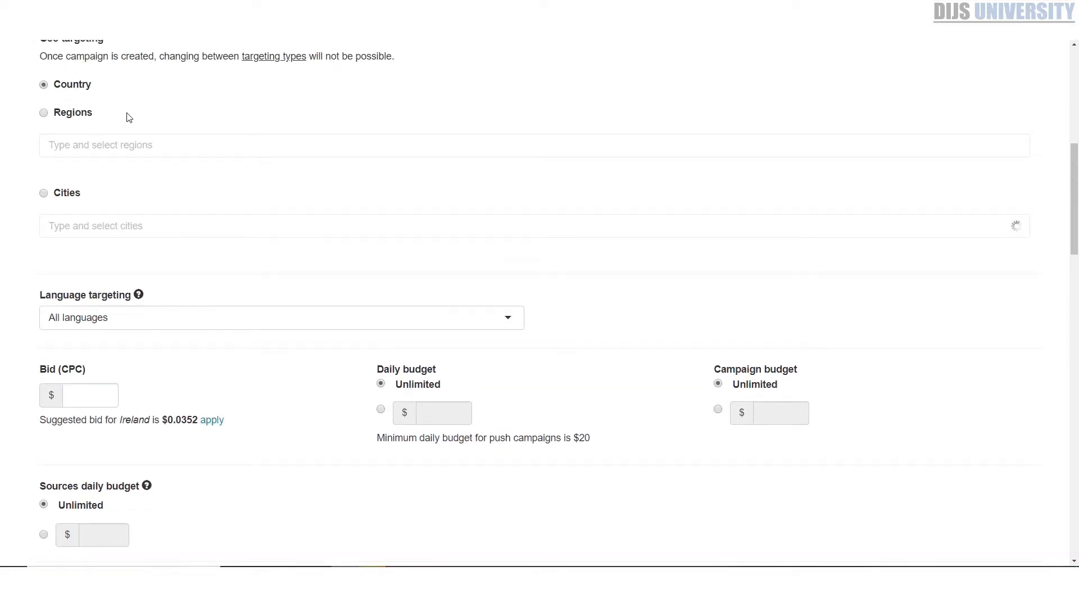
scroll(153, 200, down, 2)
scroll(150, 209, down, 1)
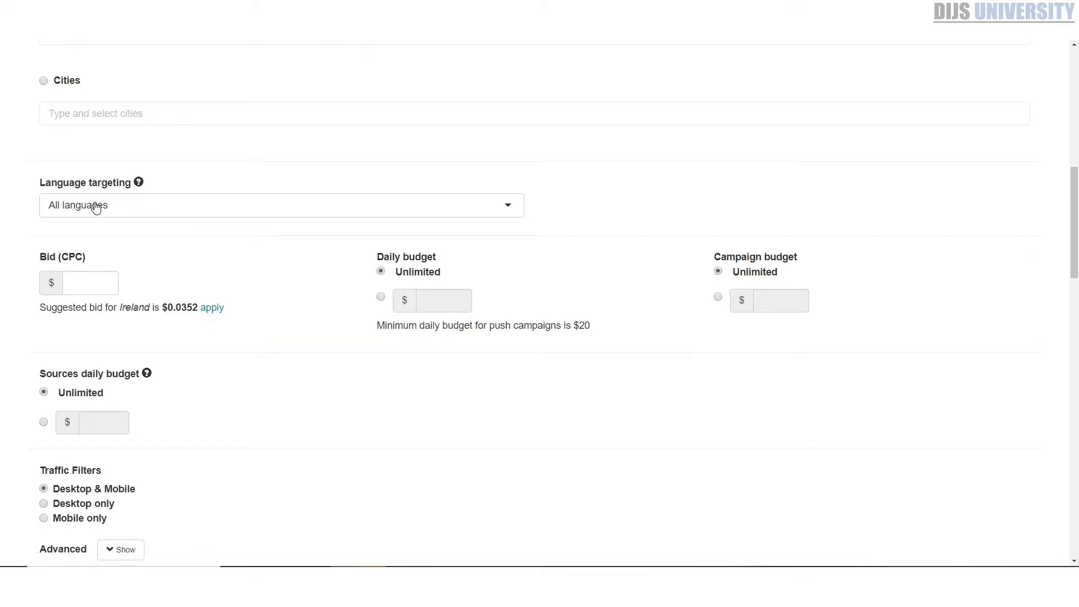
click(96, 203)
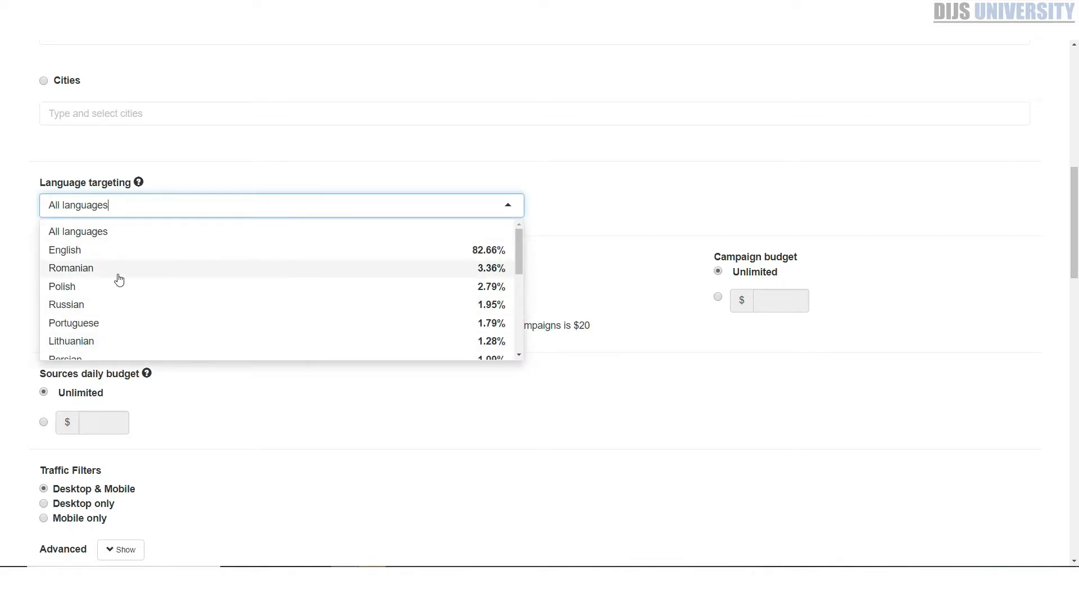
scroll(144, 268, down, 1)
scroll(144, 268, down, 3)
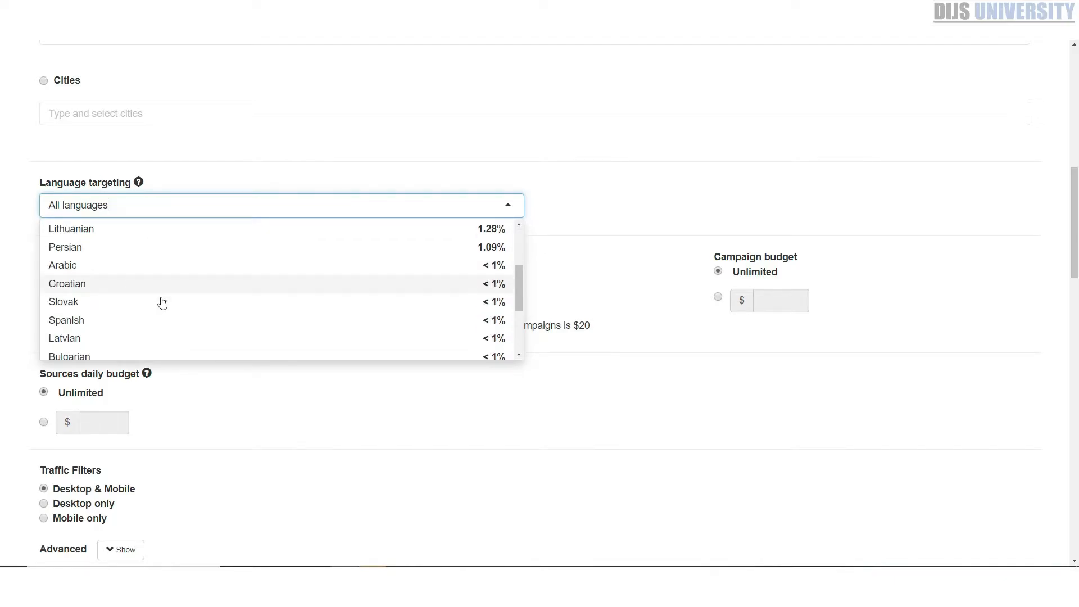
scroll(153, 275, up, 3)
click(658, 144)
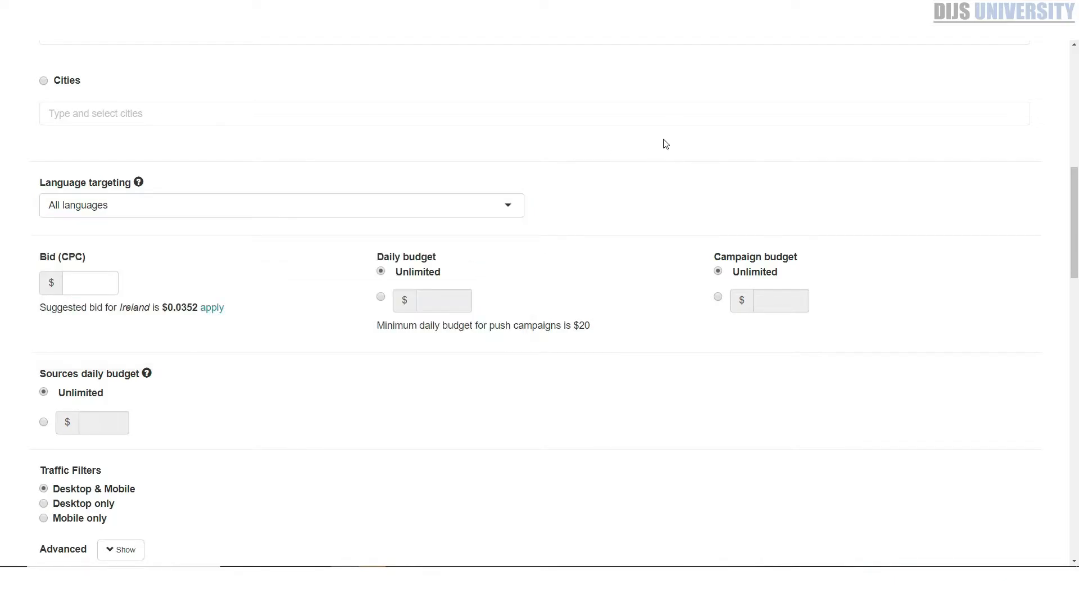
Apply the suggested CPC bid of $0.0352 and cap the budgets at $50 daily and $150 for the campaign
scroll(237, 231, down, 2)
click(209, 197)
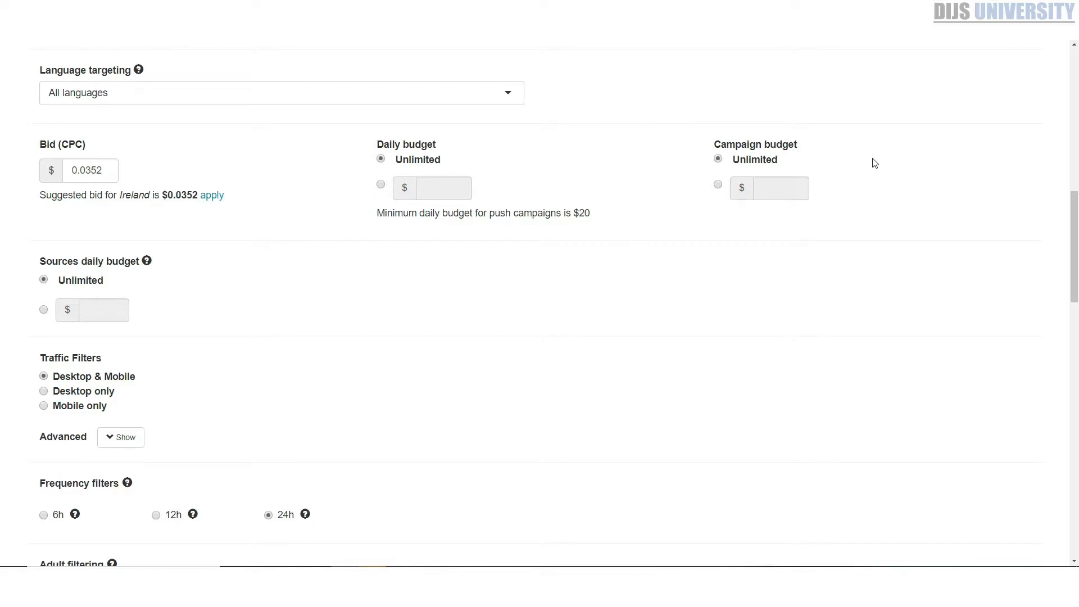
click(381, 185)
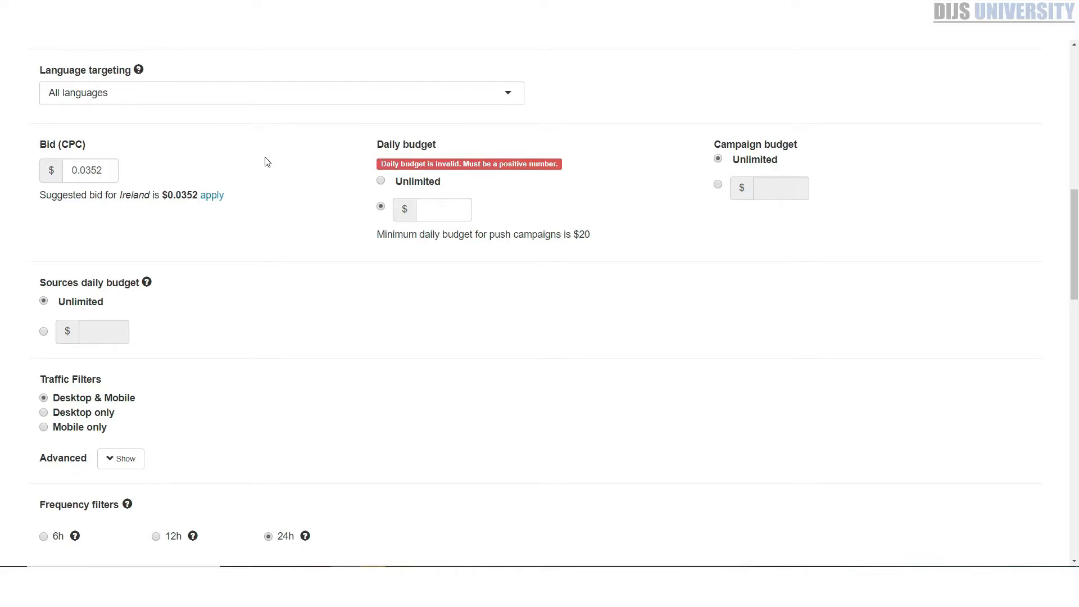
click(444, 218)
click(718, 184)
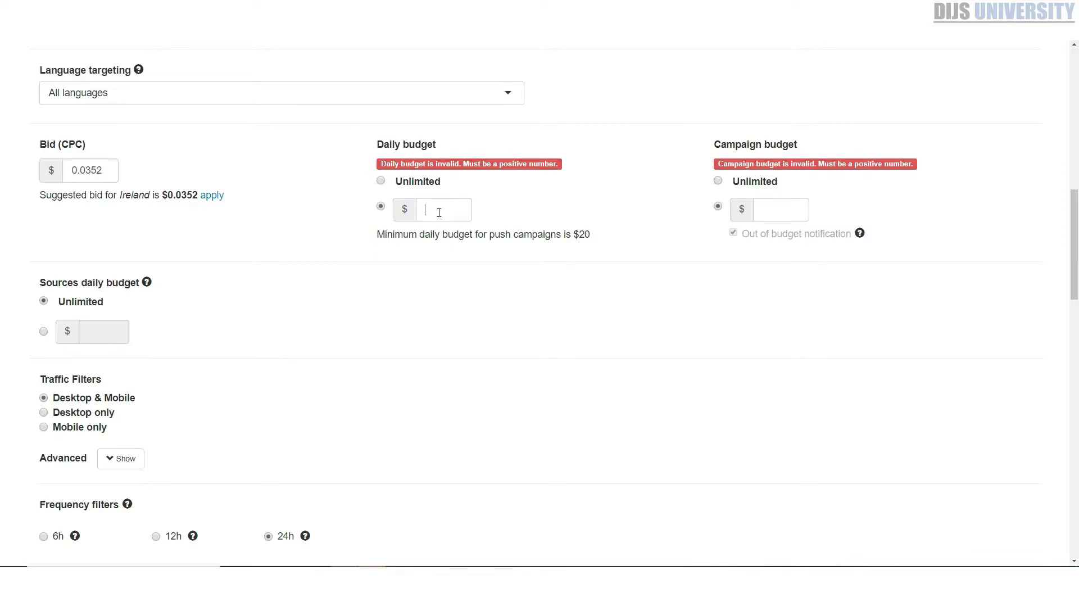
text(50)
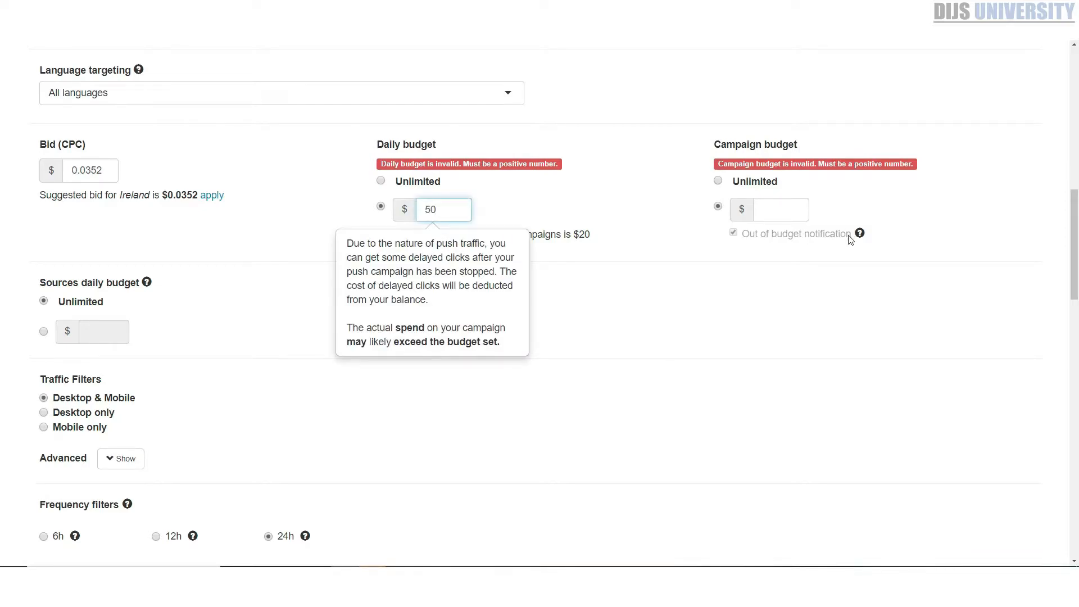
click(763, 203)
text(150)
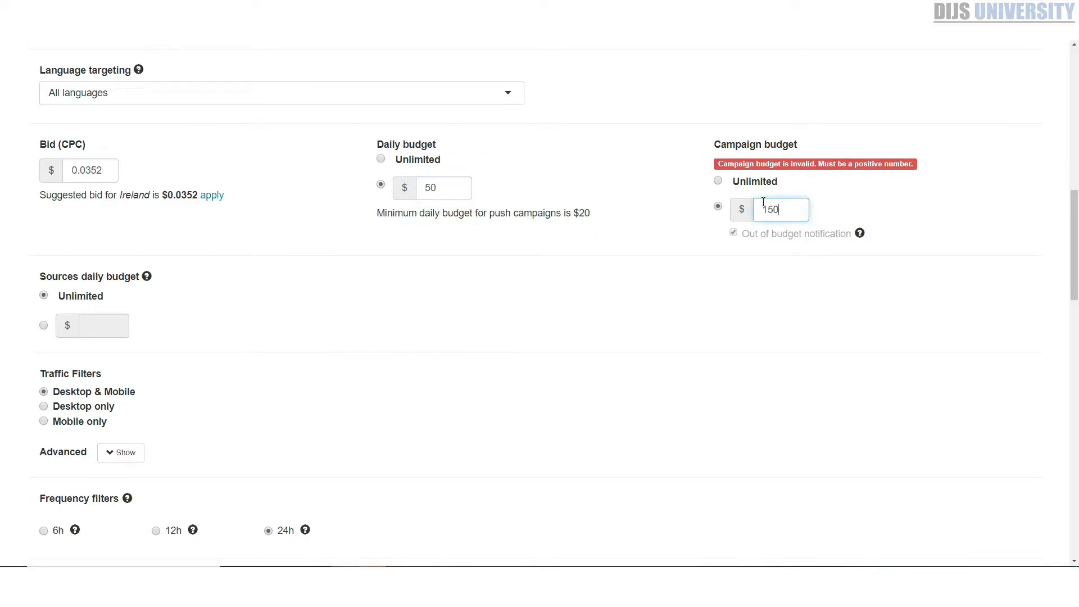
Restrict the traffic filter to mobile only and expand the advanced traffic filters
scroll(203, 322, down, 1)
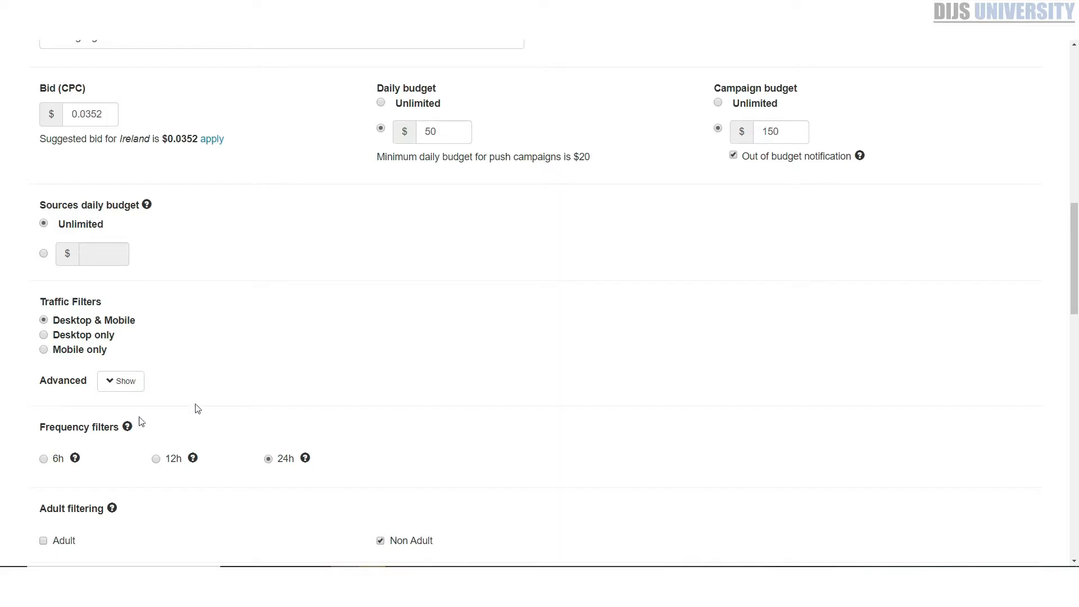
scroll(186, 242, down, 2)
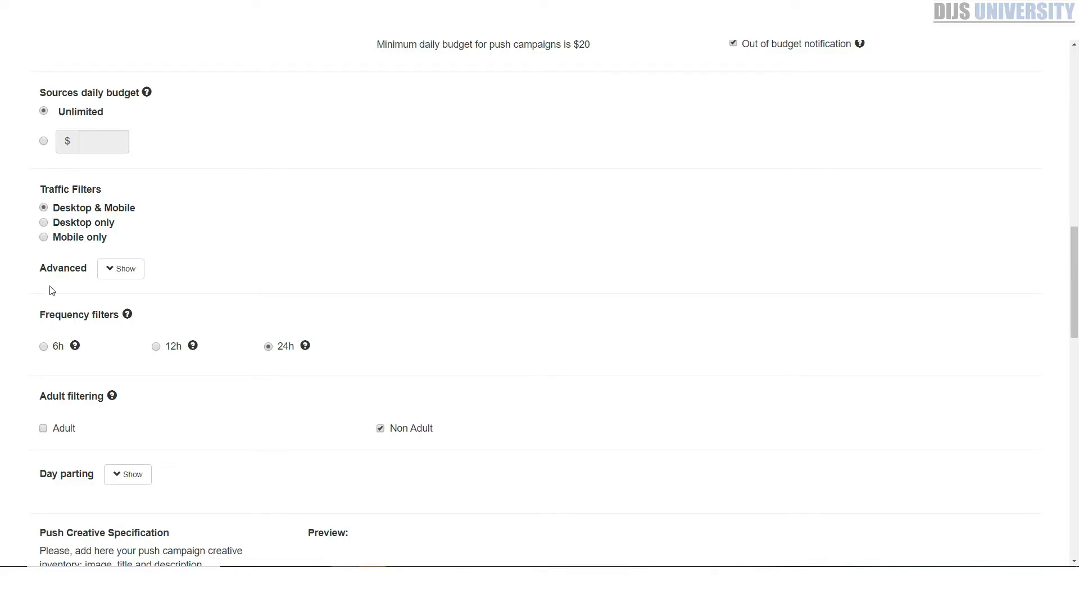
click(44, 237)
scroll(84, 236, down, 1)
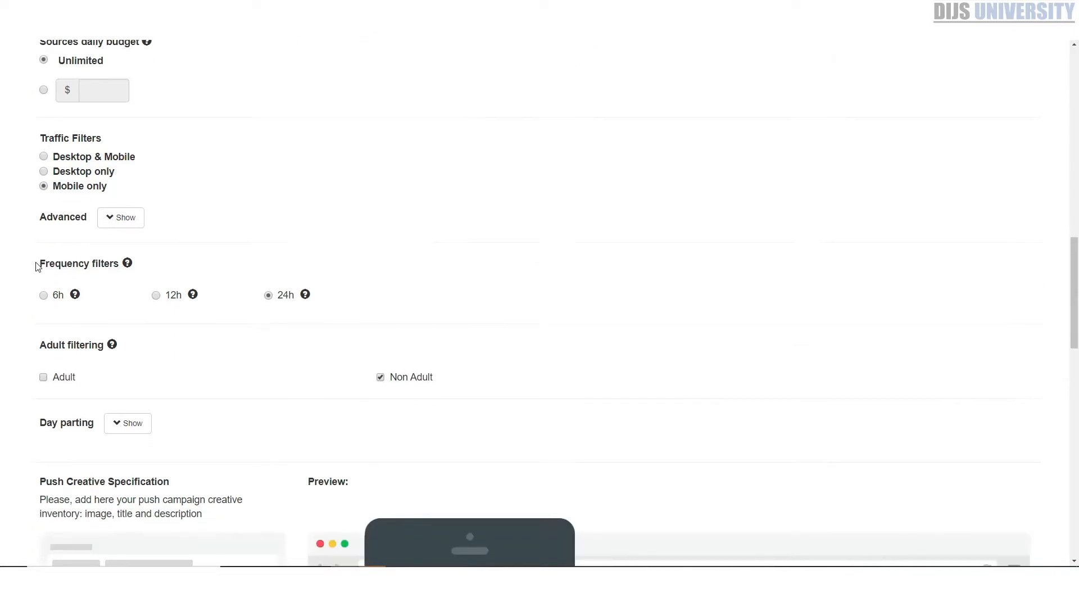
click(115, 220)
Set the mobile network source to selected carriers and look through the list of carriers for Ireland
scroll(188, 212, down, 1)
scroll(262, 299, down, 3)
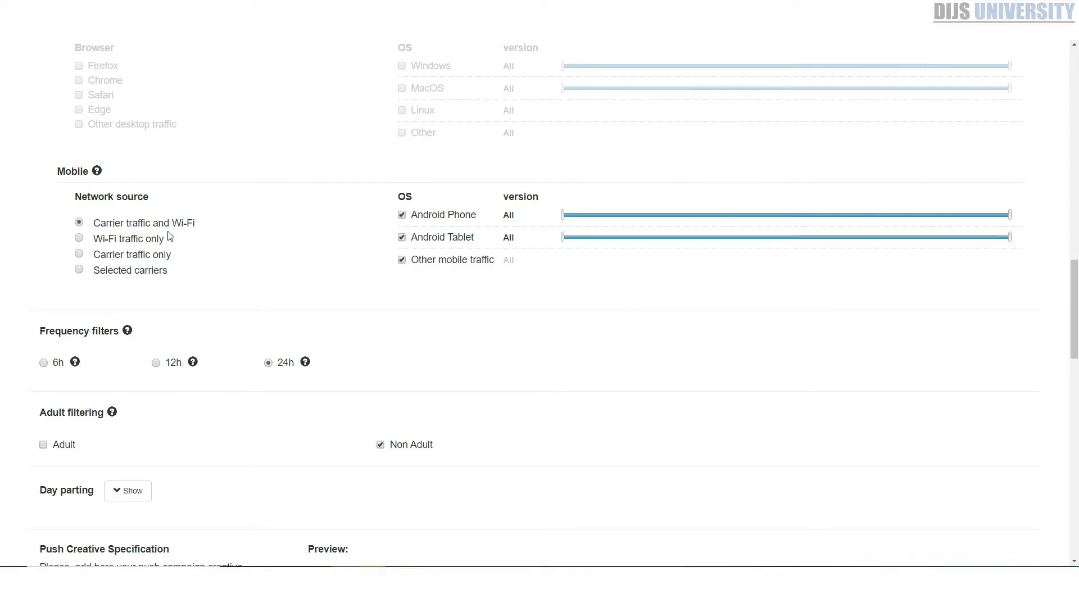
click(112, 272)
click(147, 303)
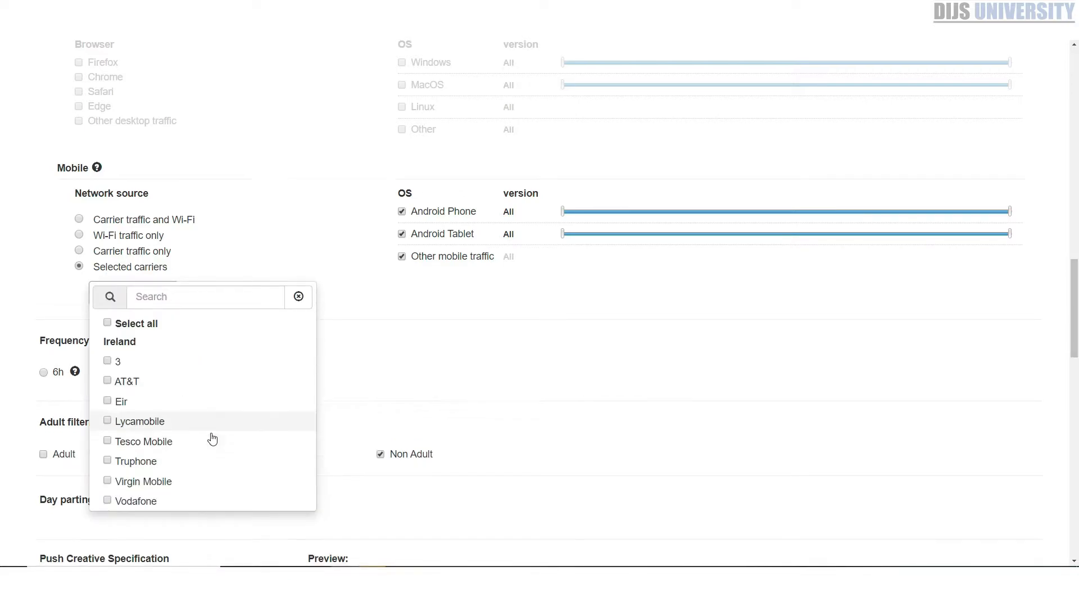
scroll(214, 437, down, 1)
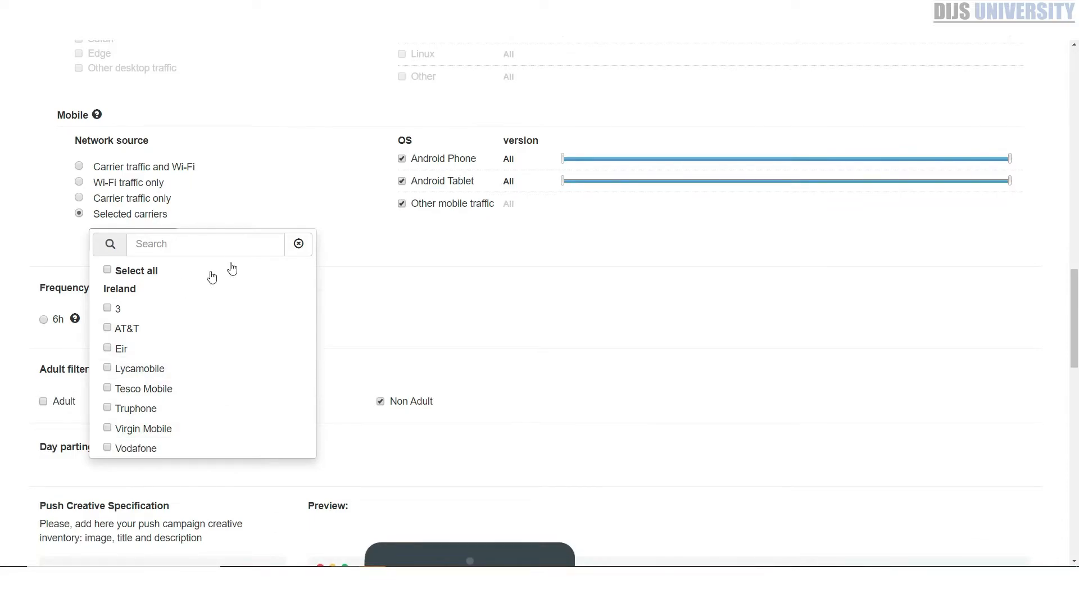
click(240, 179)
scroll(480, 232, up, 1)
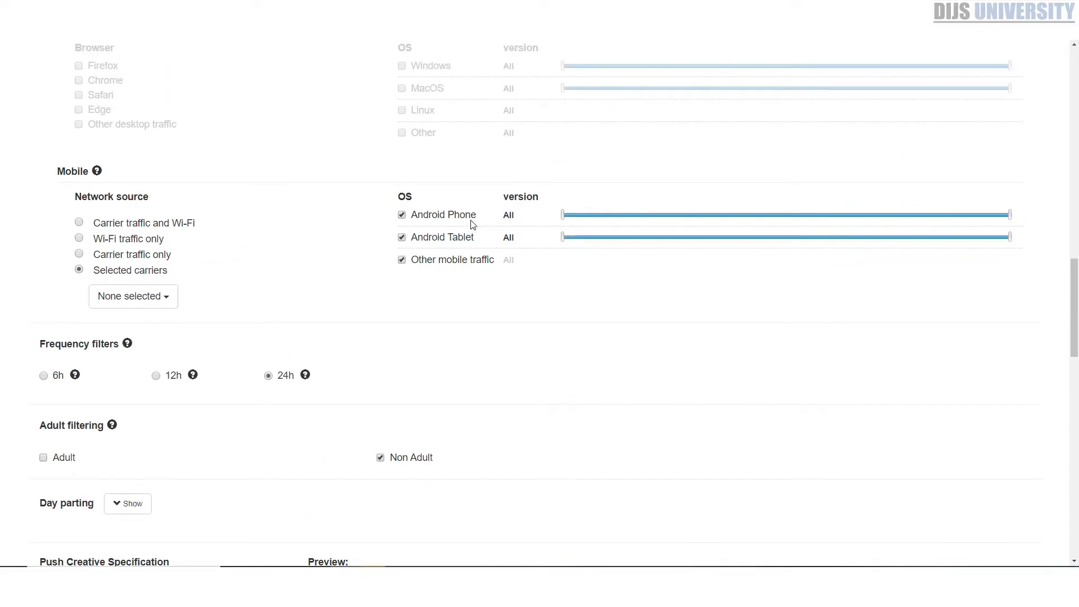
Expand the day parting schedule and switch it to a campaign custom timezone
scroll(573, 245, down, 3)
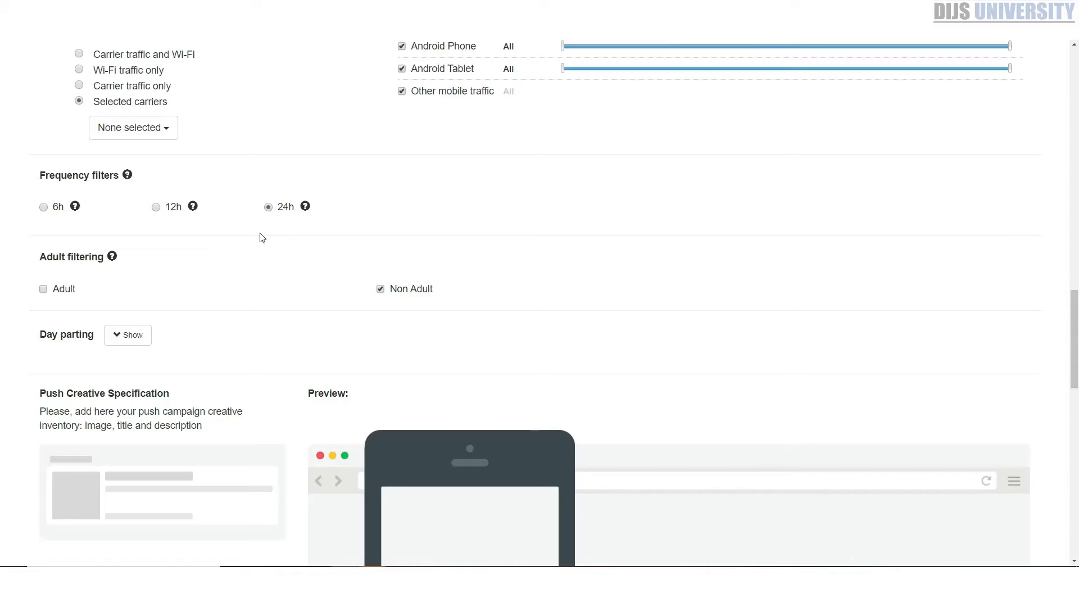
scroll(107, 121, down, 2)
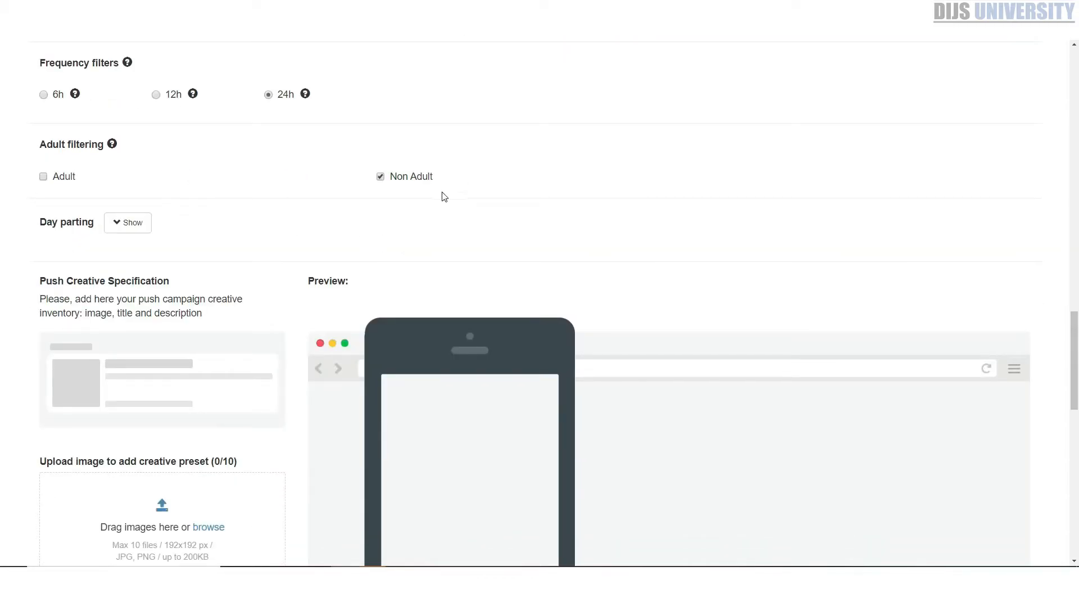
click(131, 223)
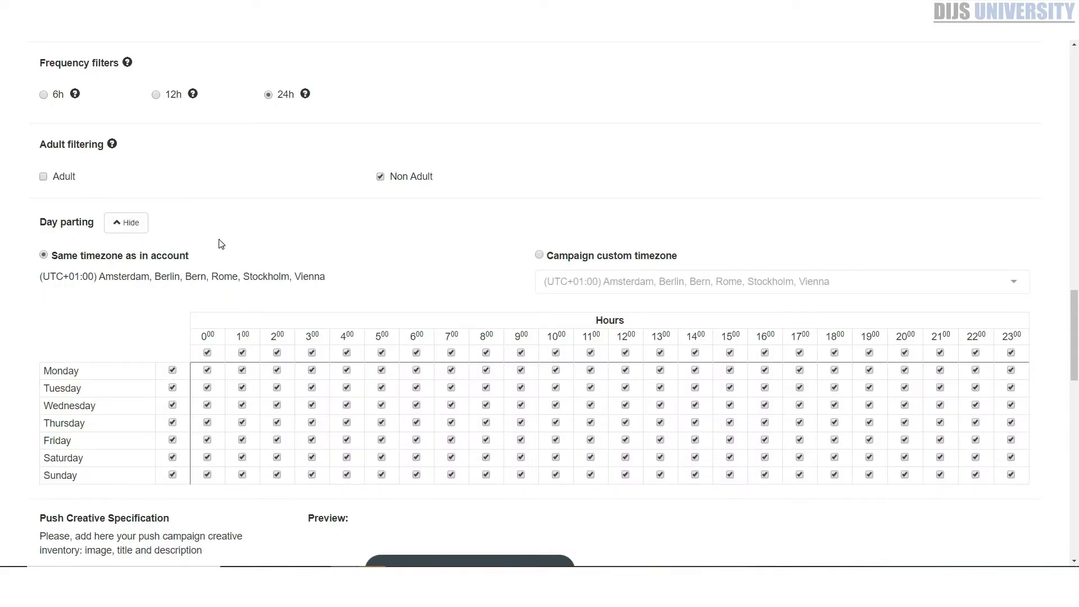
scroll(313, 120, down, 2)
click(605, 147)
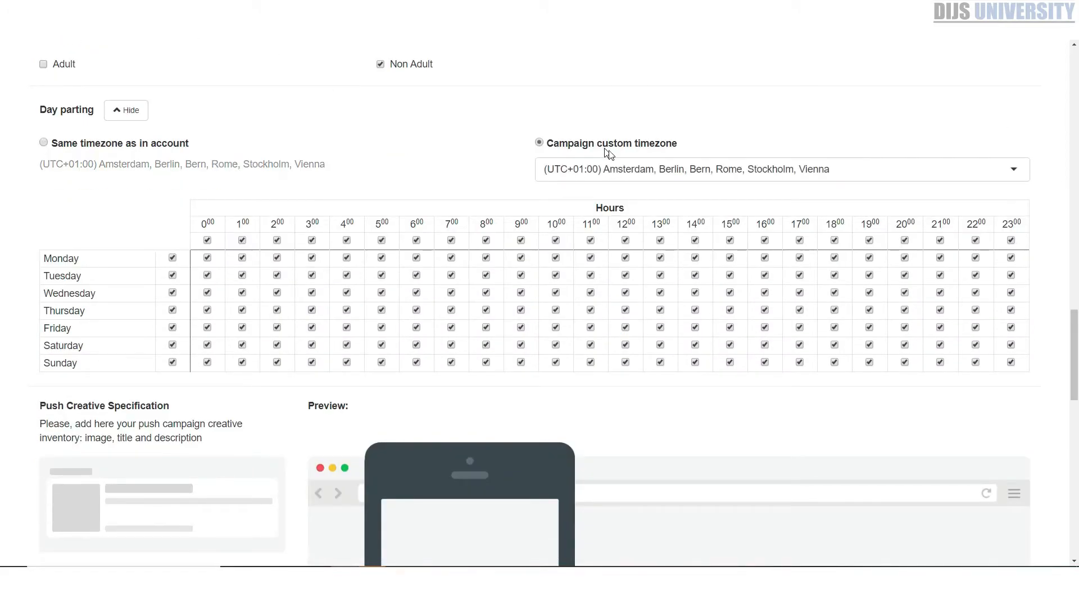
Look through the available campaign custom timezones for day parting, including those around Dublin and Amsterdam, and leave the selection as it is
click(617, 173)
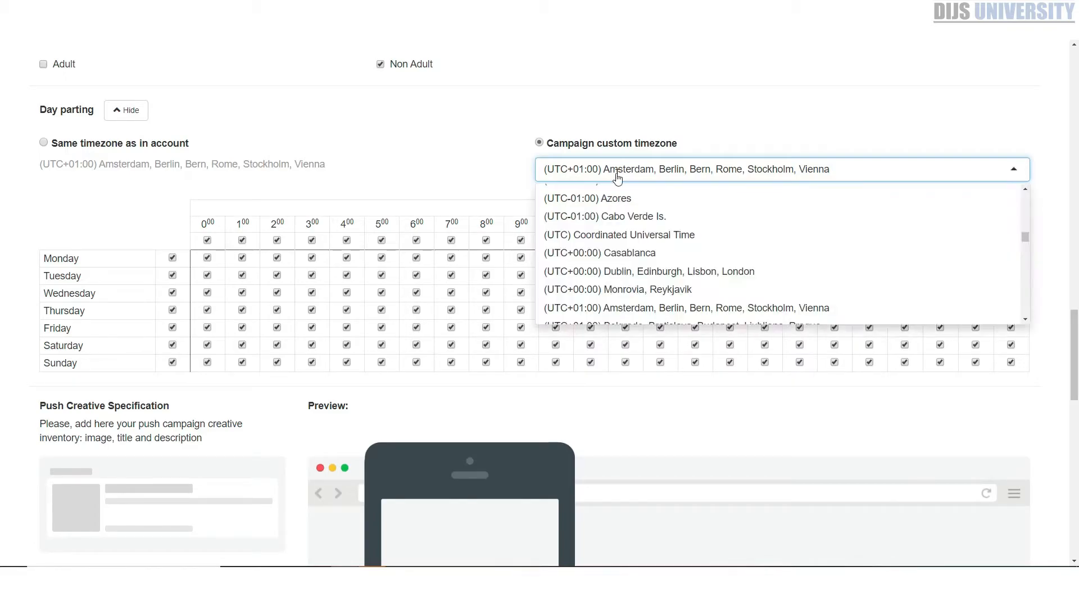
click(618, 174)
click(837, 175)
click(606, 174)
click(607, 173)
click(607, 173)
click(607, 173)
scroll(672, 247, down, 7)
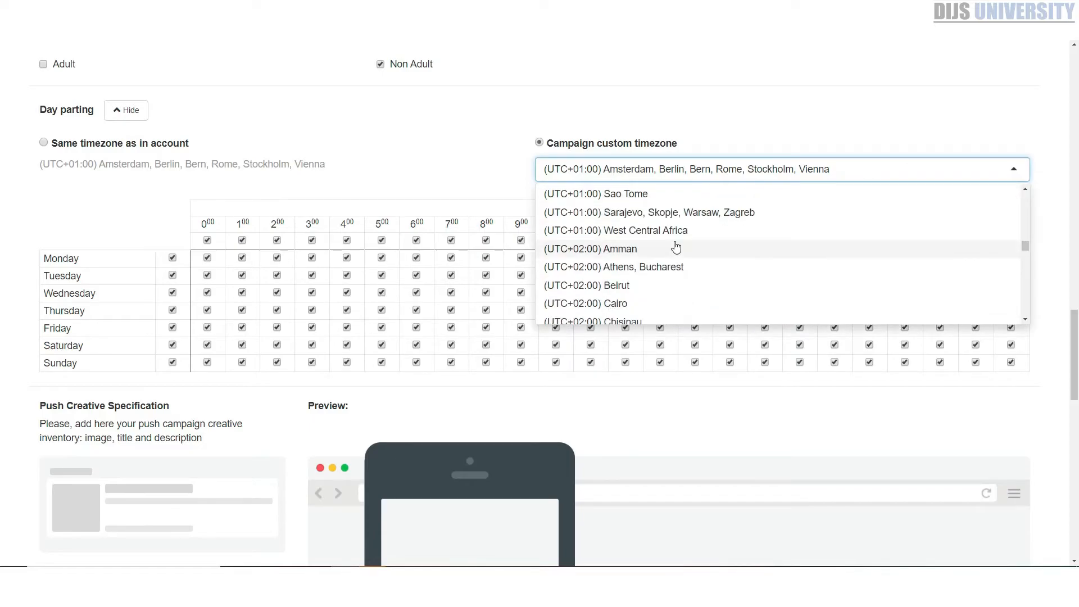
scroll(685, 243, down, 5)
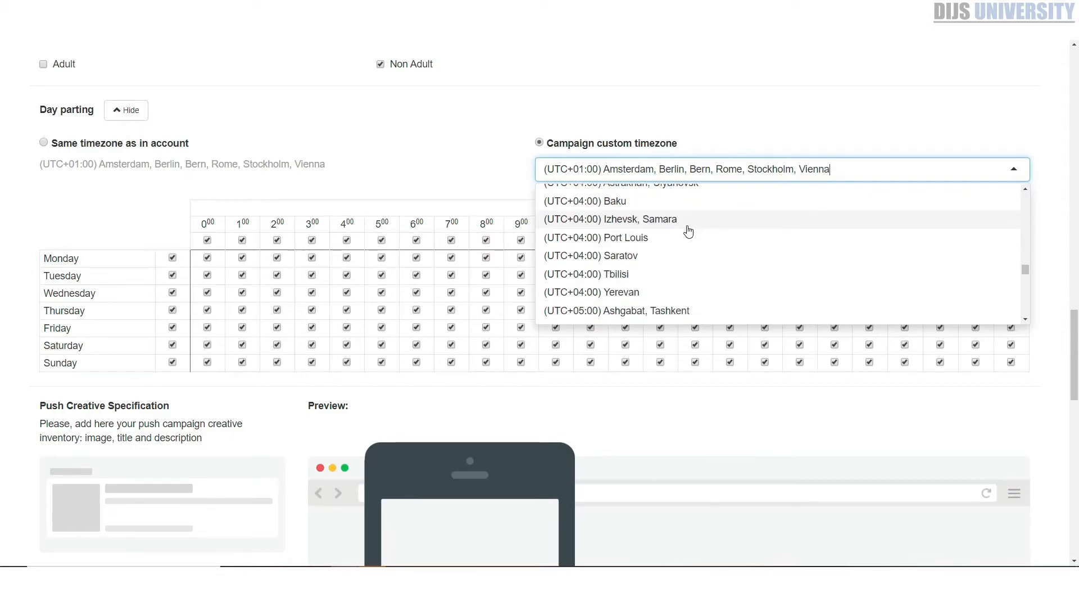
scroll(688, 230, down, 4)
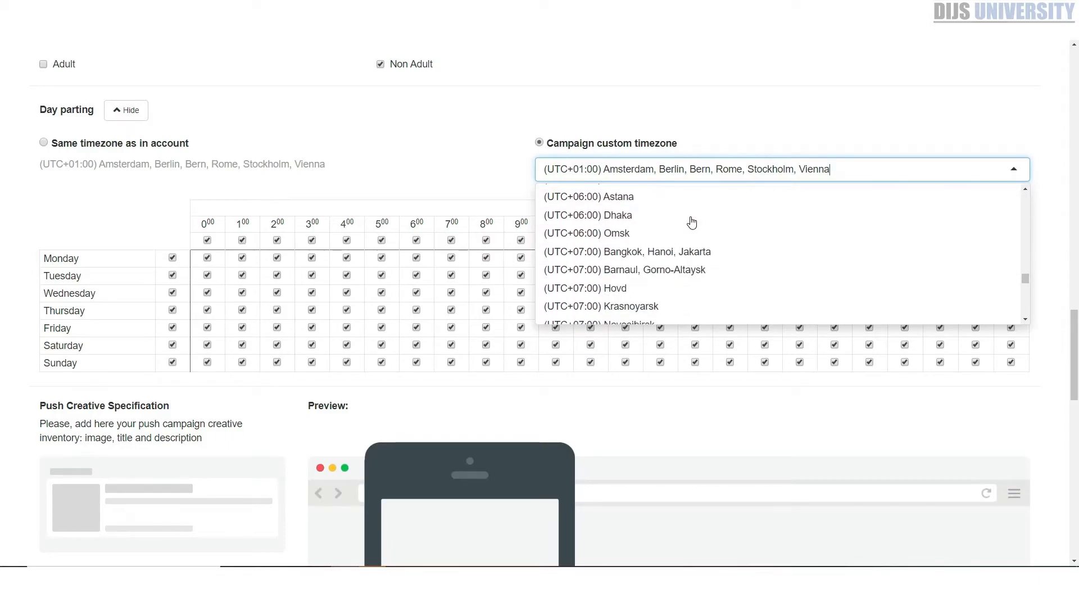
scroll(691, 222, down, 2)
scroll(683, 226, down, 5)
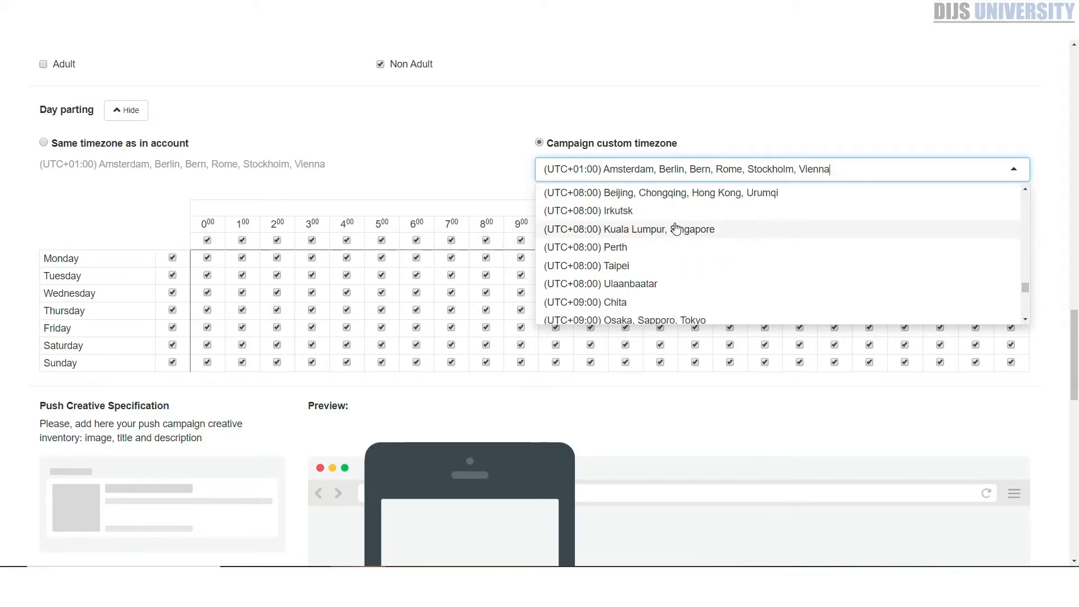
scroll(676, 229, down, 4)
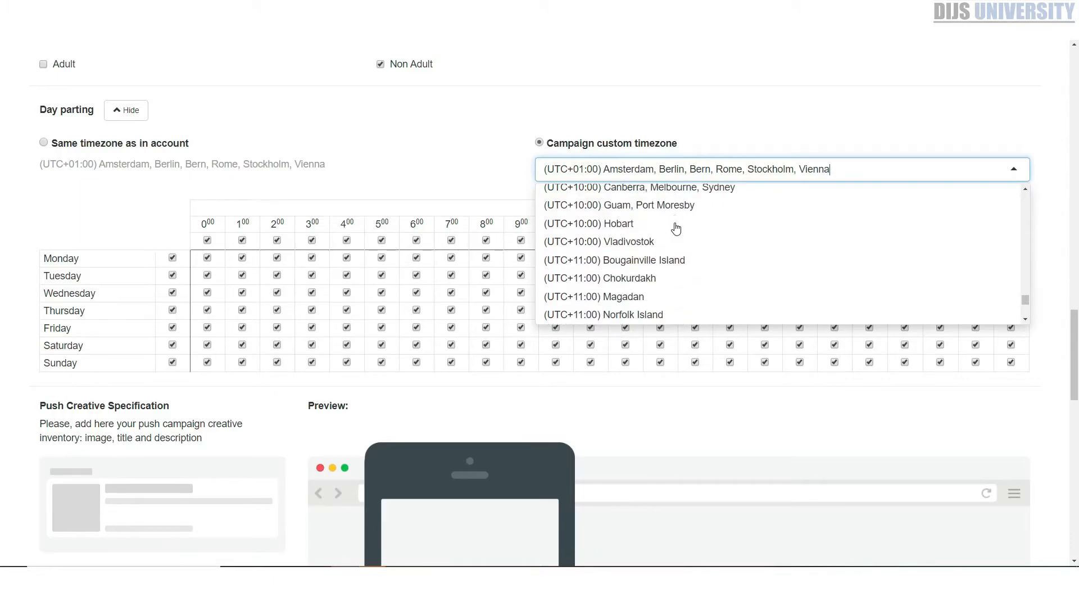
scroll(676, 228, down, 2)
scroll(676, 228, down, 3)
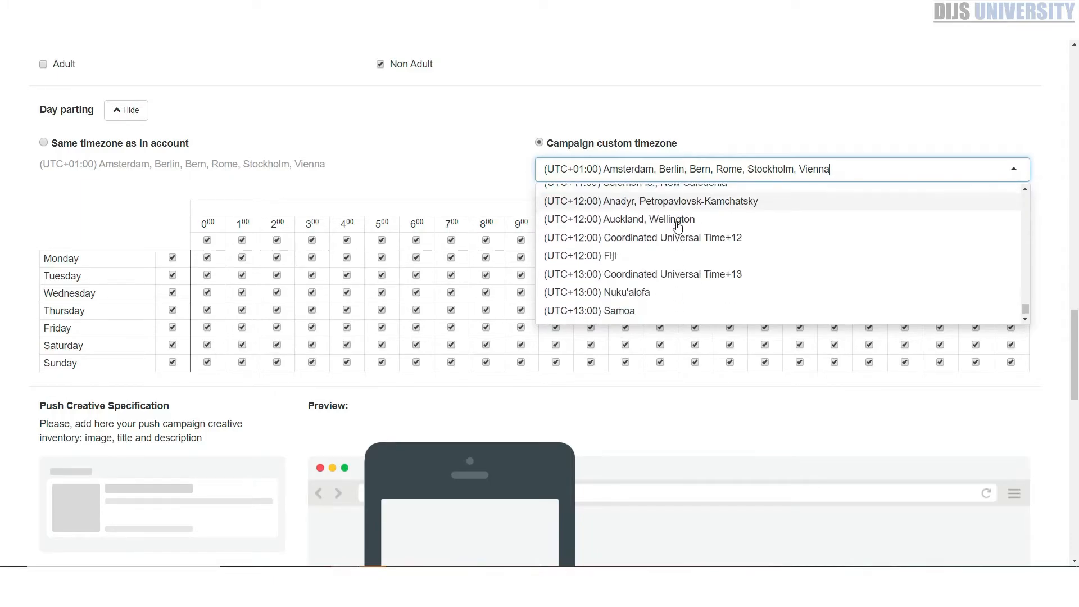
scroll(668, 279, up, 15)
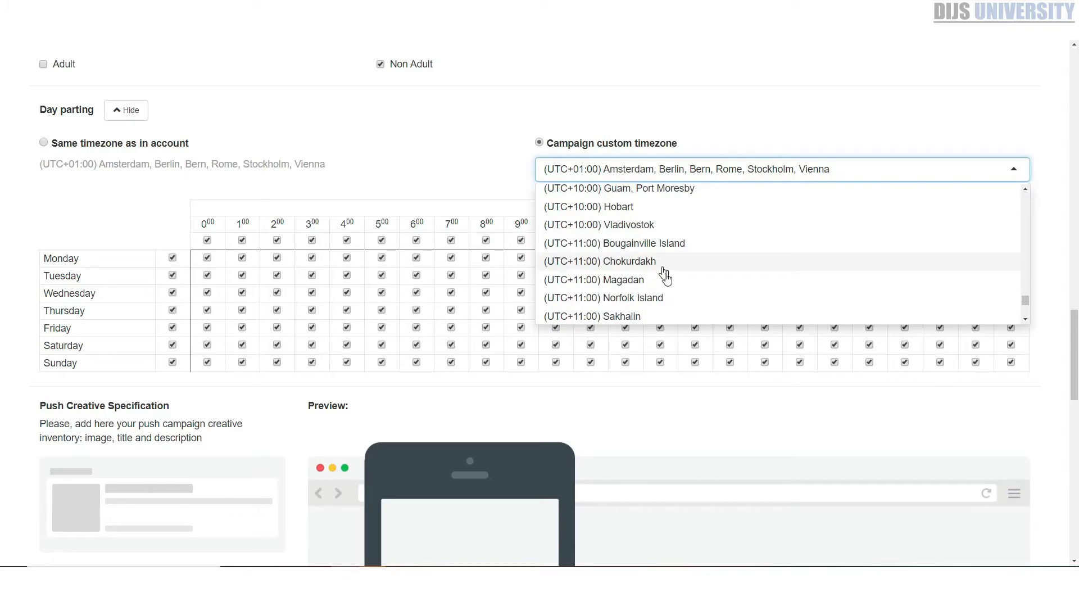
scroll(647, 279, up, 10)
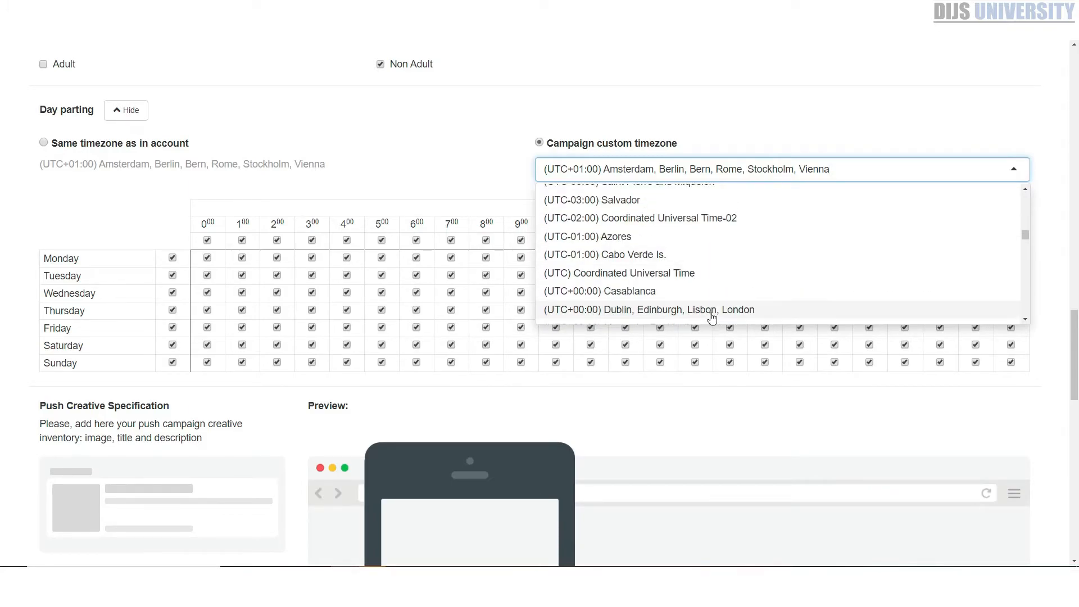
scroll(695, 287, up, 10)
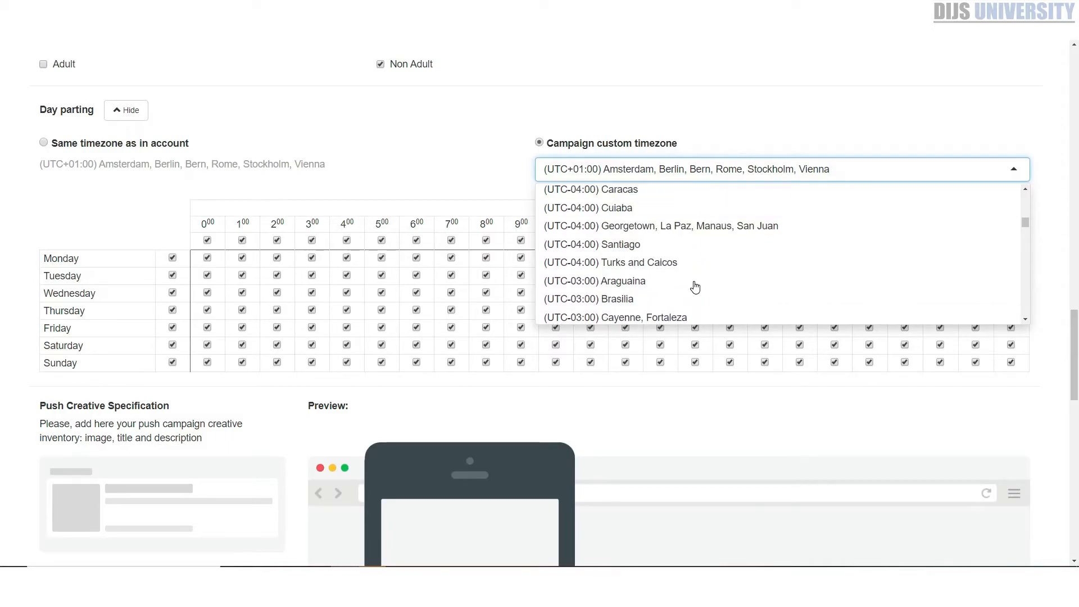
scroll(695, 288, up, 5)
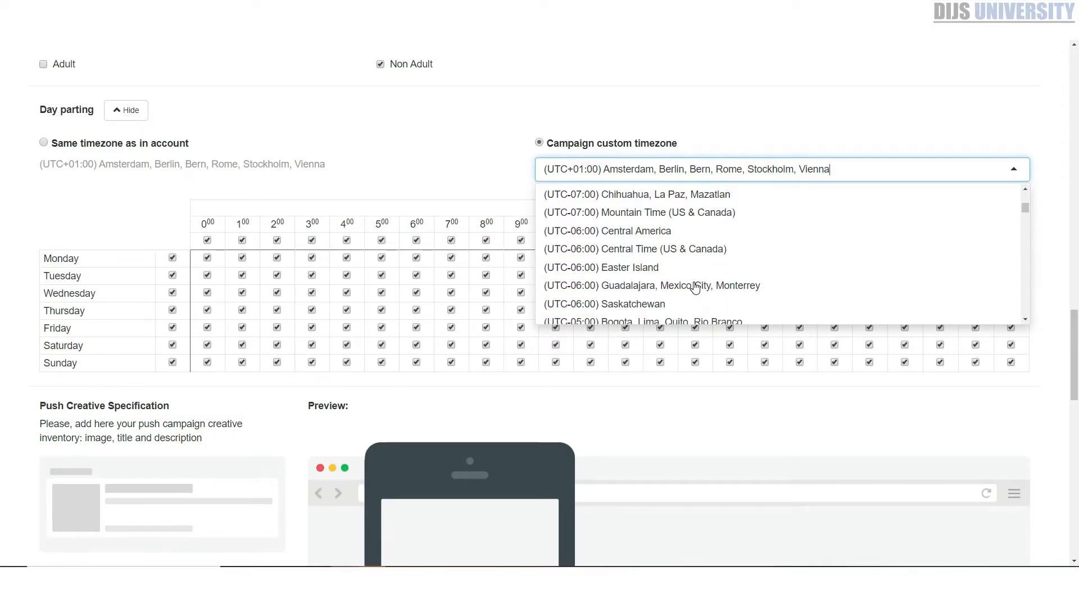
scroll(696, 287, up, 5)
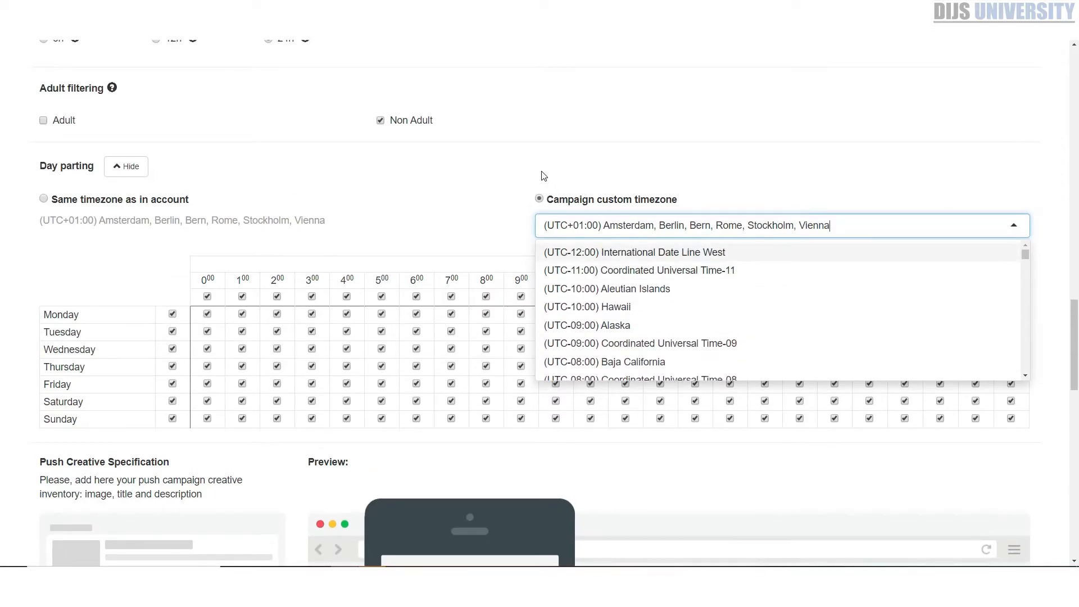
click(543, 176)
Exclude the 3:00 hour from the day parting schedule for Monday through Thursday
scroll(412, 264, down, 2)
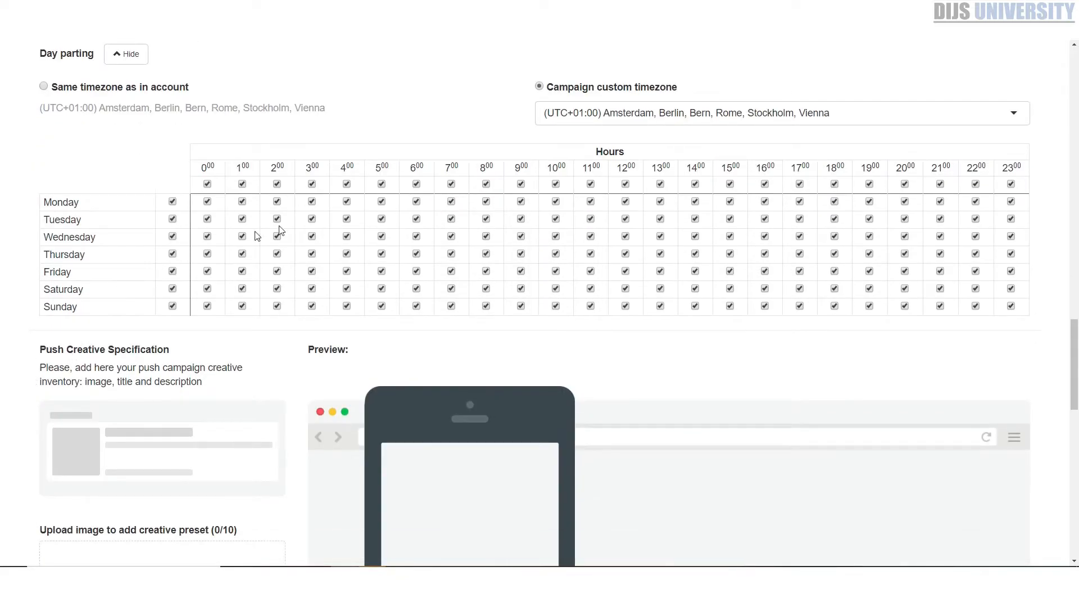
click(312, 220)
click(312, 237)
click(312, 254)
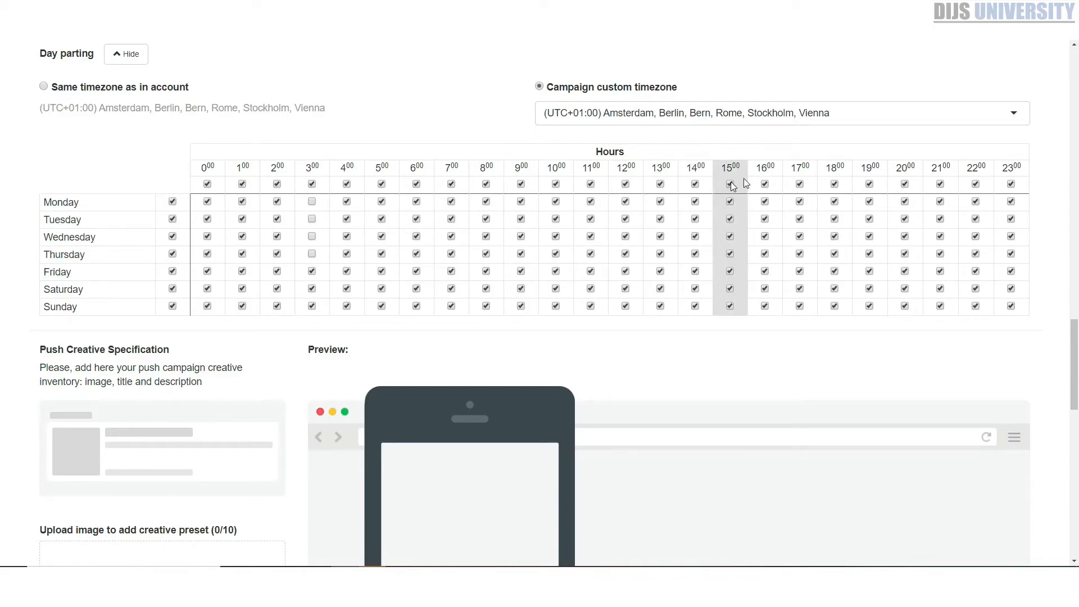
Exclude the 18:00 hour for the whole week, then re-enable it for Saturday and Sunday
click(834, 184)
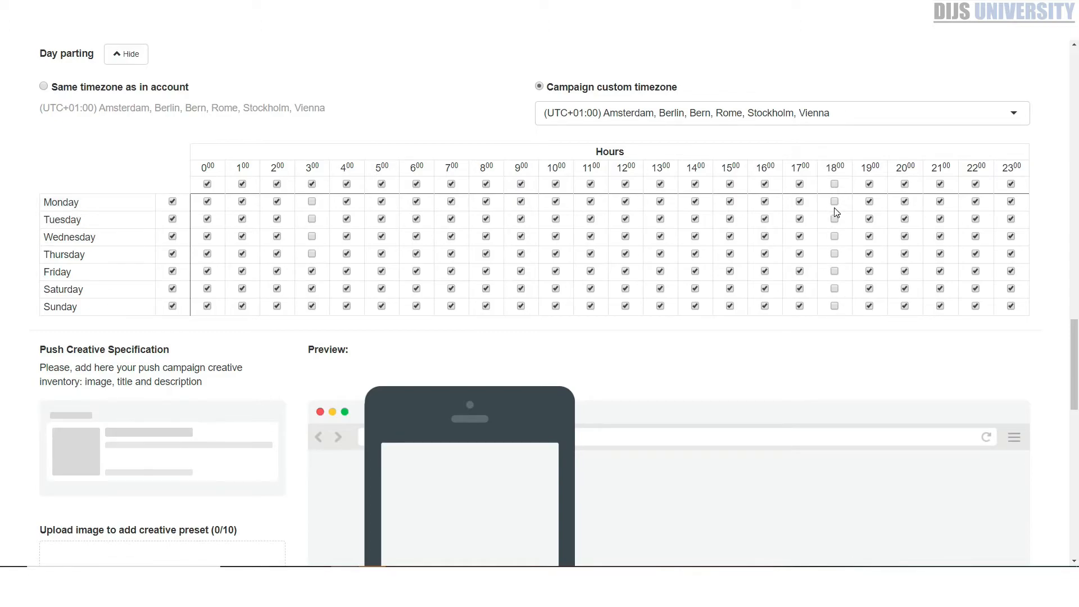
scroll(619, 258, down, 2)
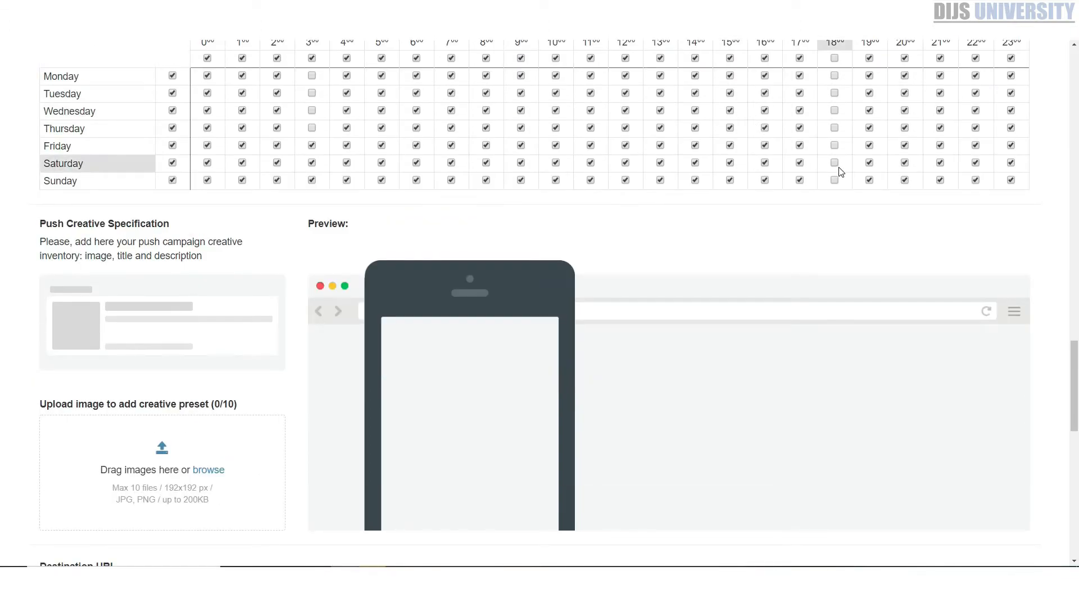
click(835, 180)
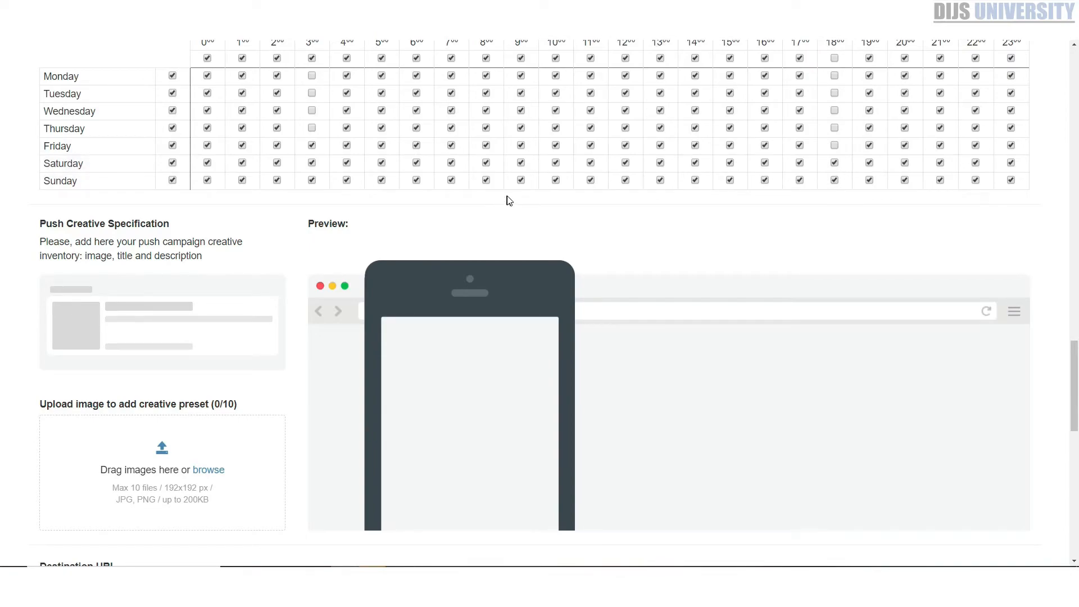
Upload the chat bubble notification image as a push creative and title it "New Message (1)"
scroll(495, 225, down, 2)
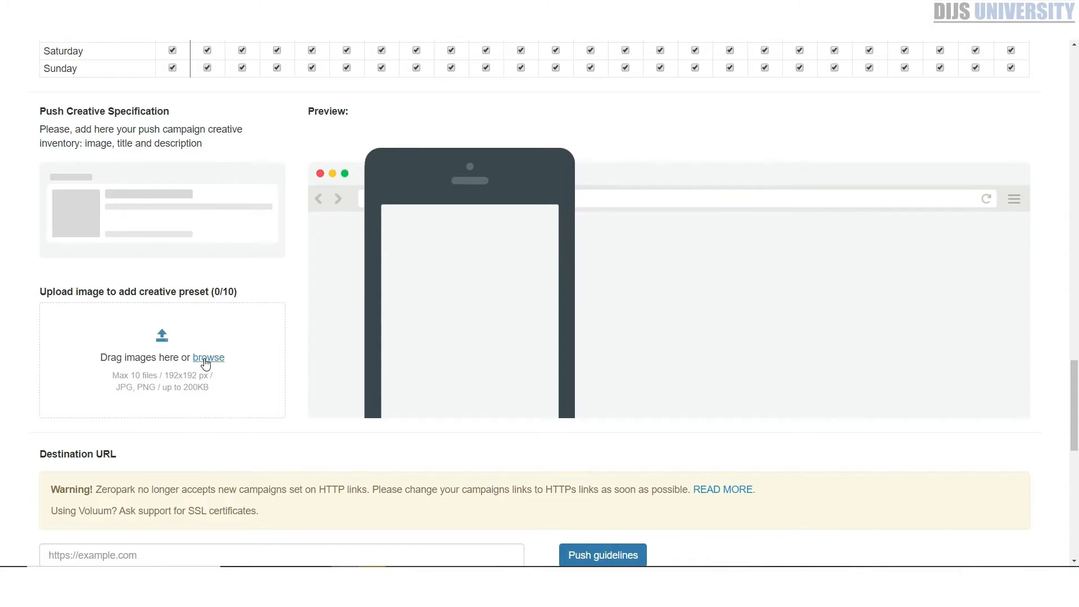
click(206, 363)
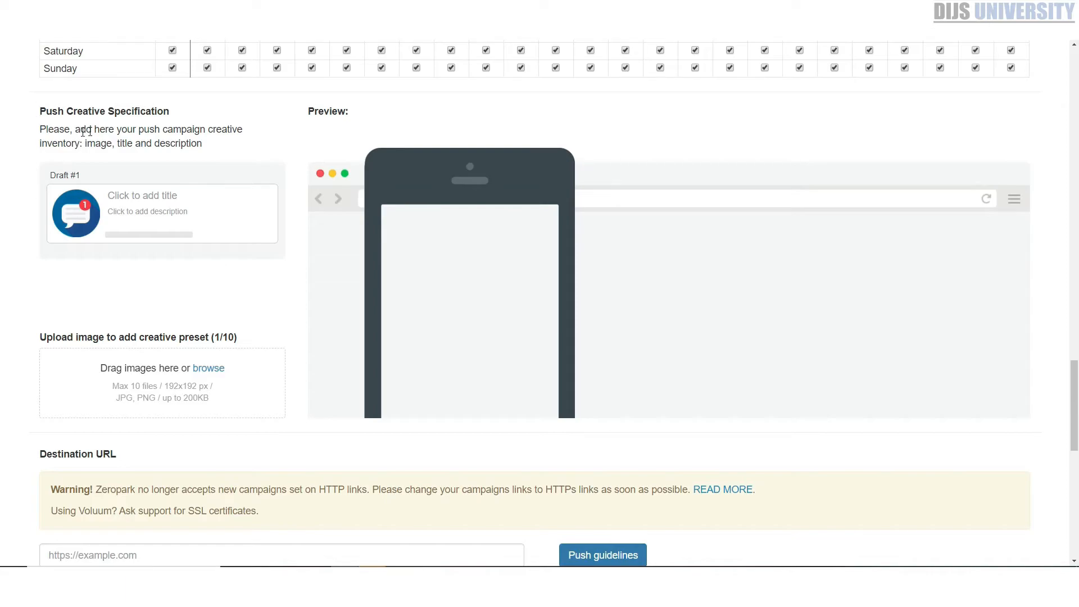
click(169, 195)
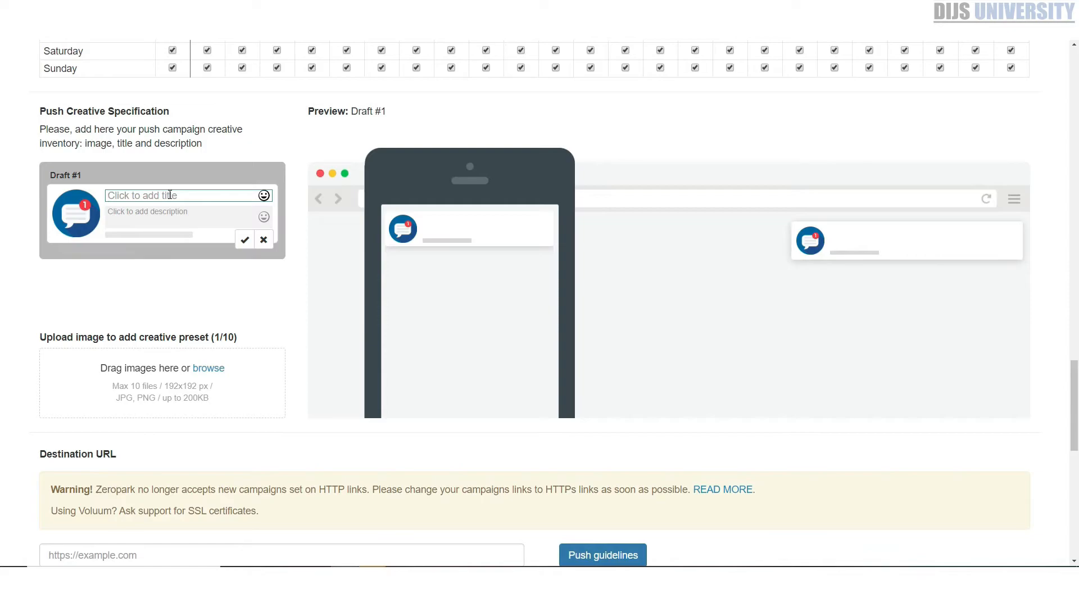
text(New Message (1)
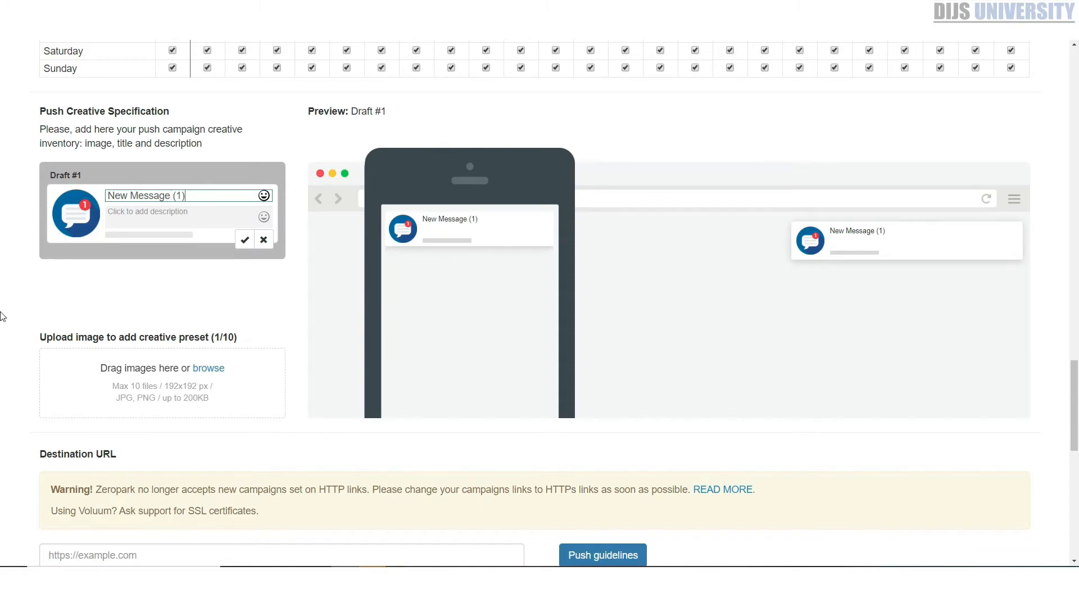
click(129, 231)
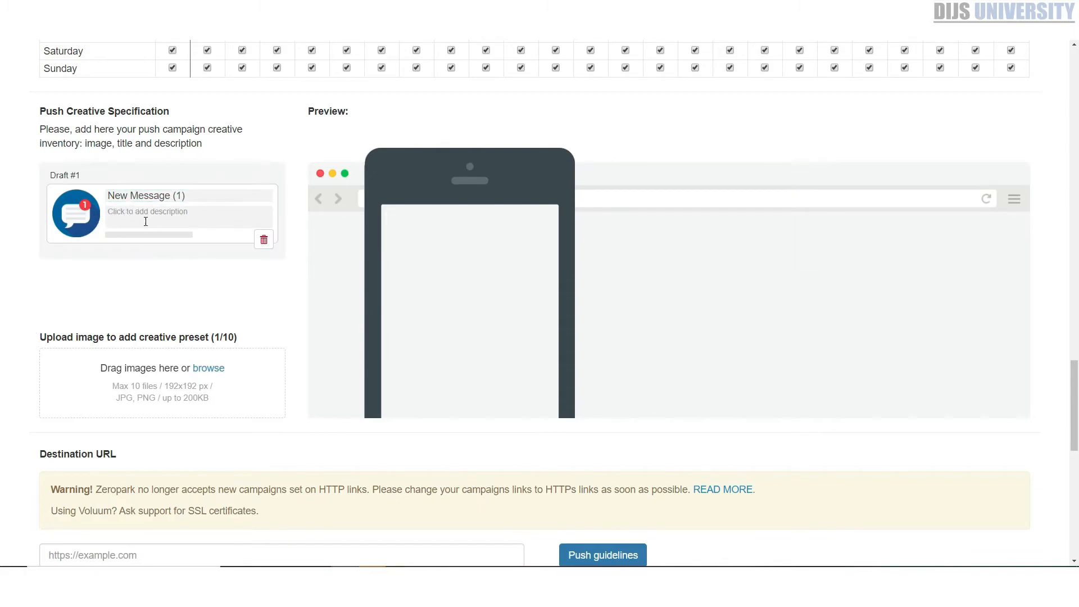
Set the creative's description to "You are the lucky customer. Get your Iphone for $1"
click(146, 221)
text(CLick)
key(BackSpace)
key(BackSpace)
key(BackSpace)
key(BackSpace)
key(BackSpace)
key(BackSpace)
text(You are a w)
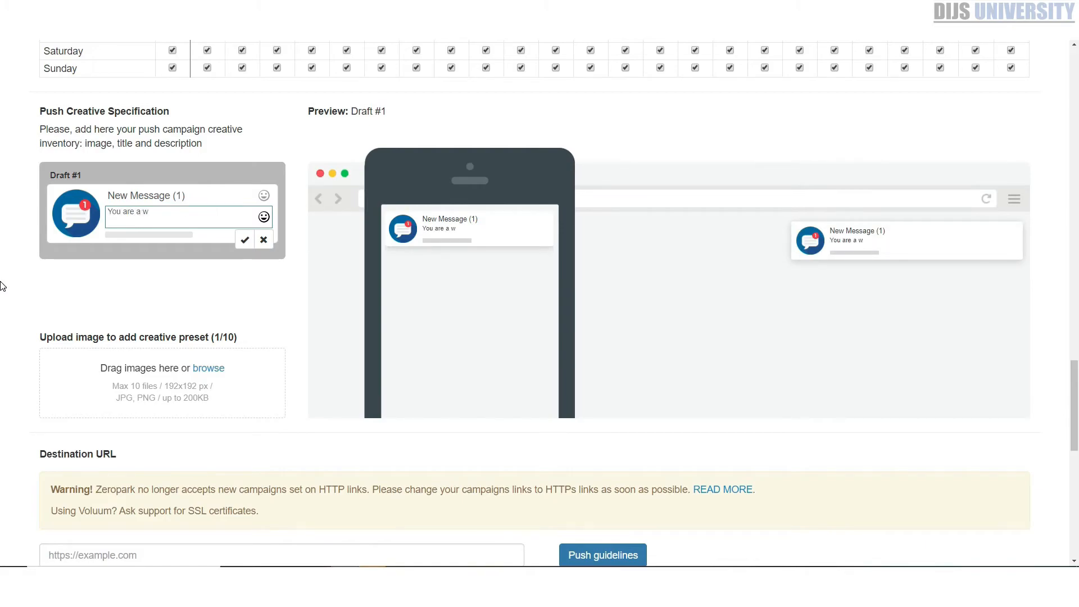
text(the lukcy)
key(BackSpace)
key(BackSpace)
text(cky customer)
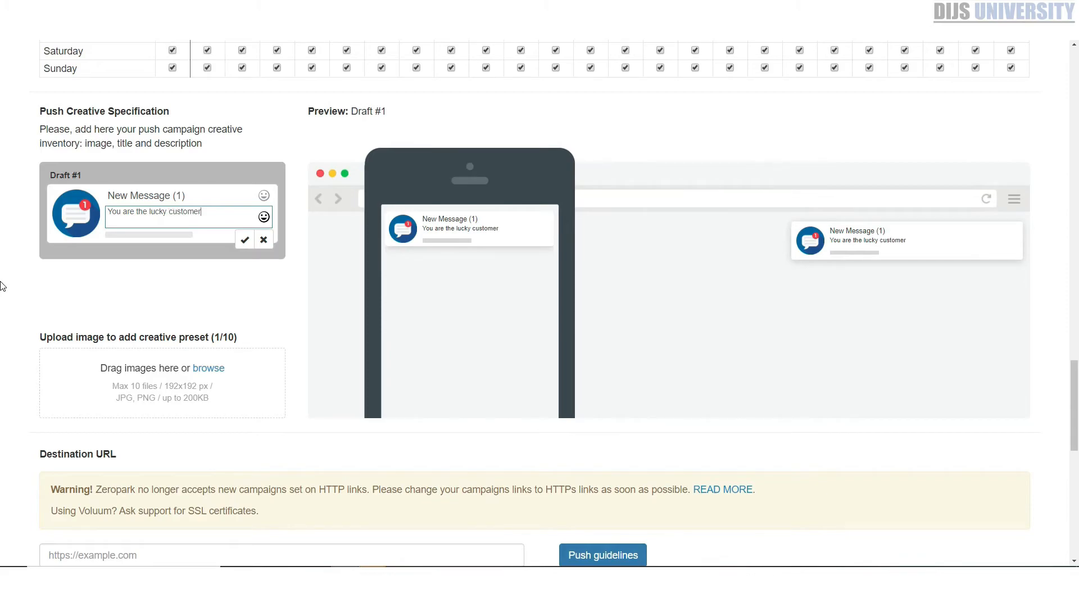
text(. Get your Iphone for $1)
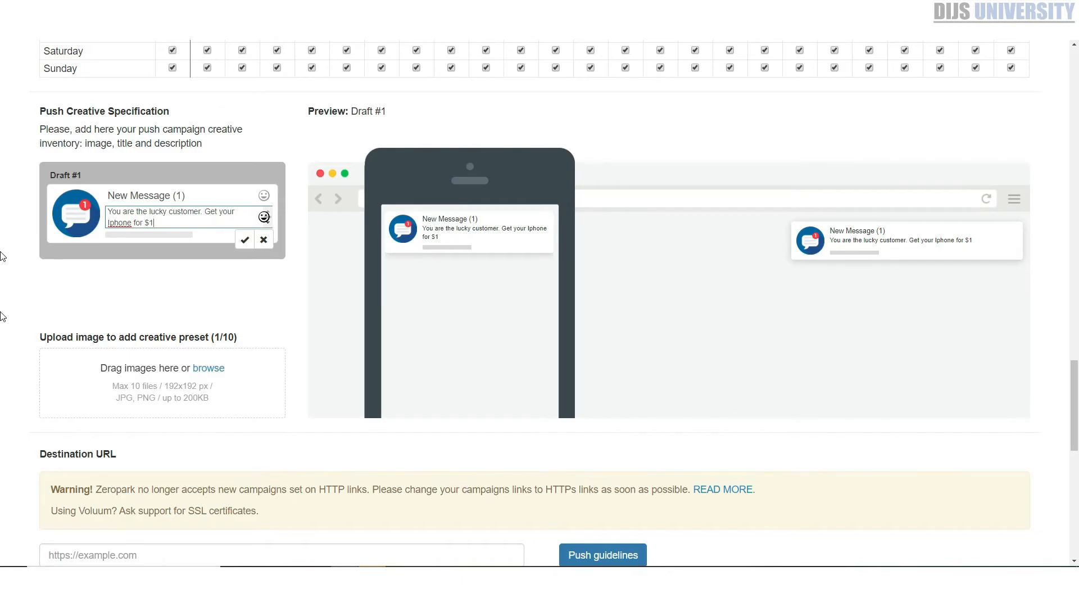
scroll(83, 223, down, 3)
scroll(83, 224, down, 2)
click(163, 268)
text(https://track.mediariches.com/postback?cid=REPLACE)
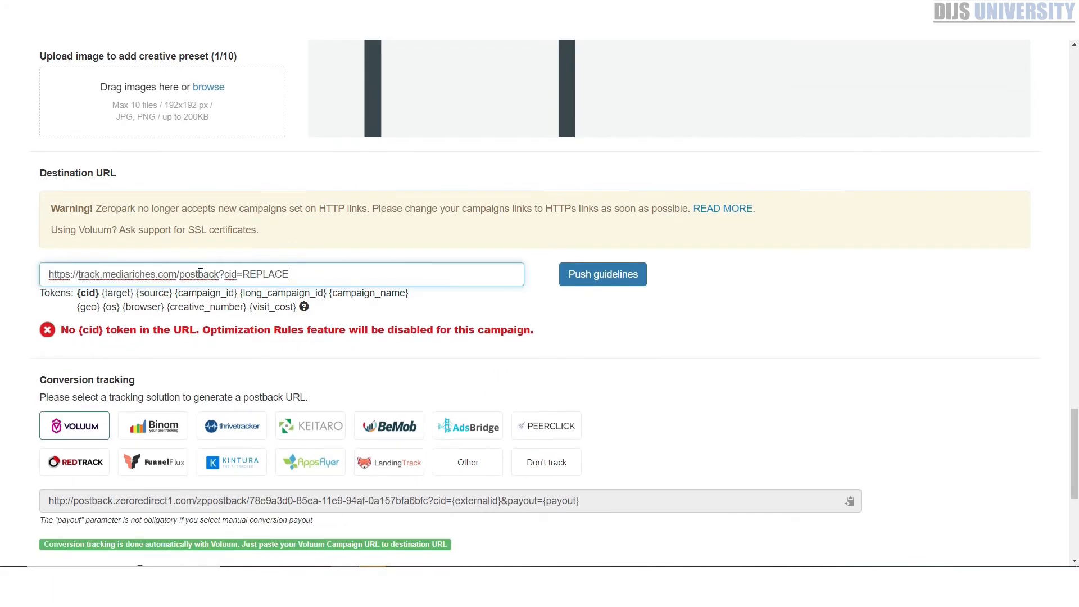
drag(357, 274, 25, 267)
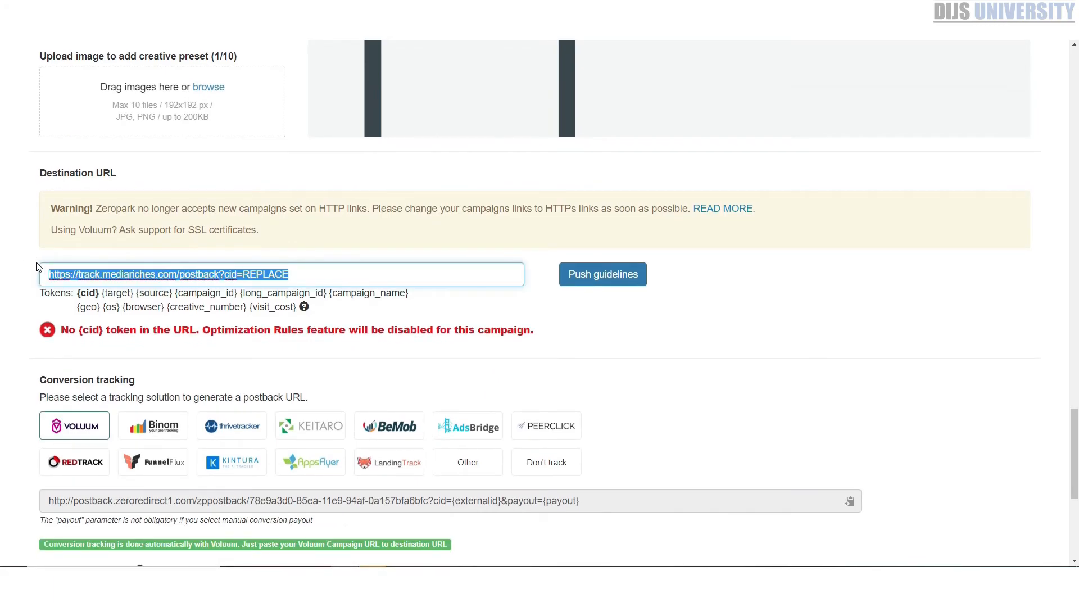
key(BackSpace)
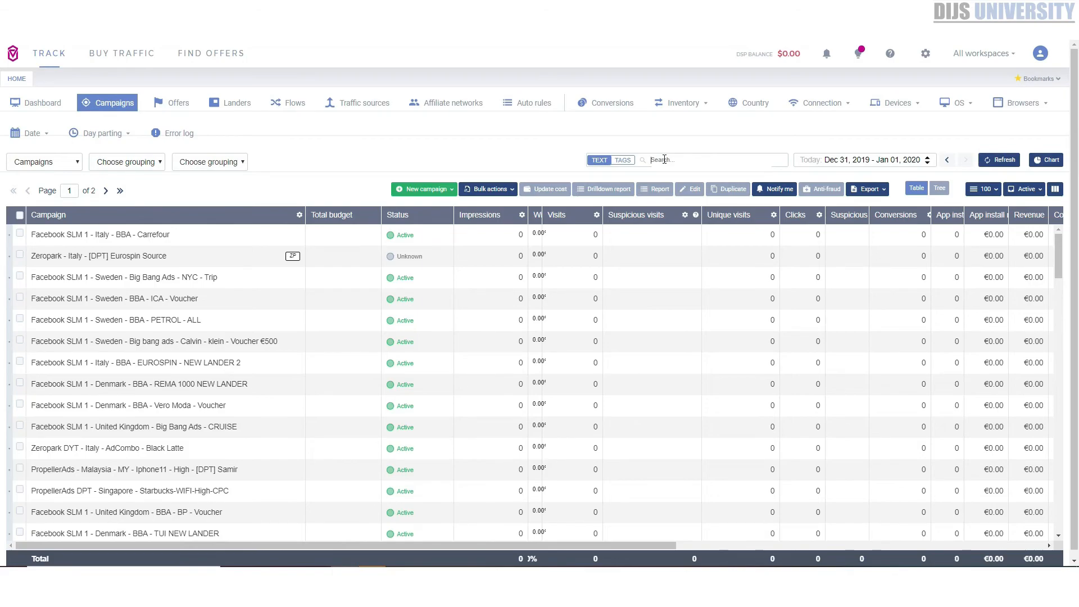
Switch to the Voluum campaign list, search for "cc" and select the campaign "Zeropark - Ireland - iphonecc"
click(664, 159)
text(cc)
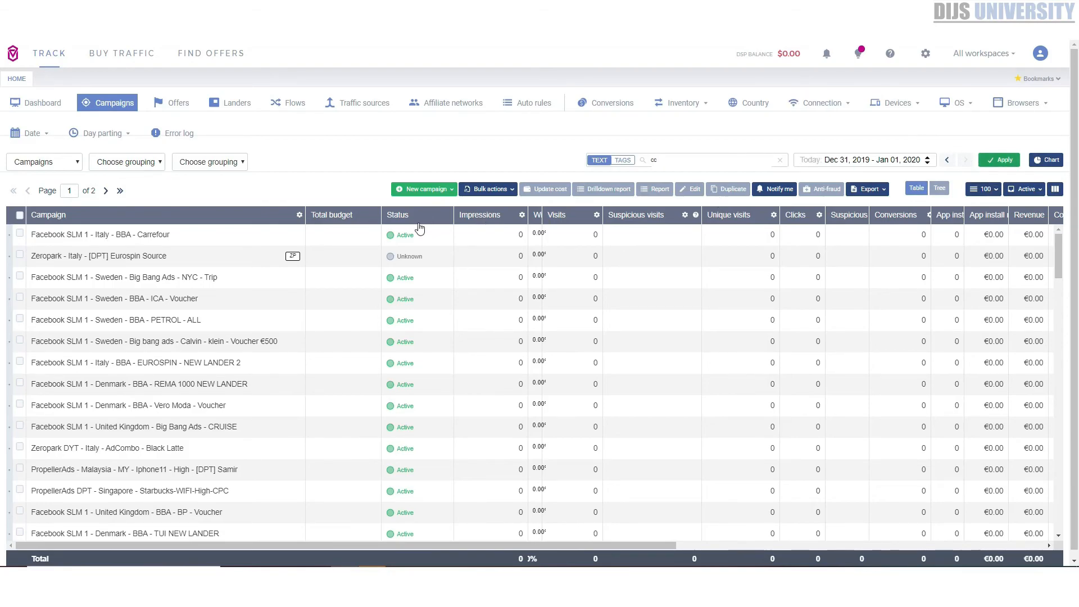
key(Return)
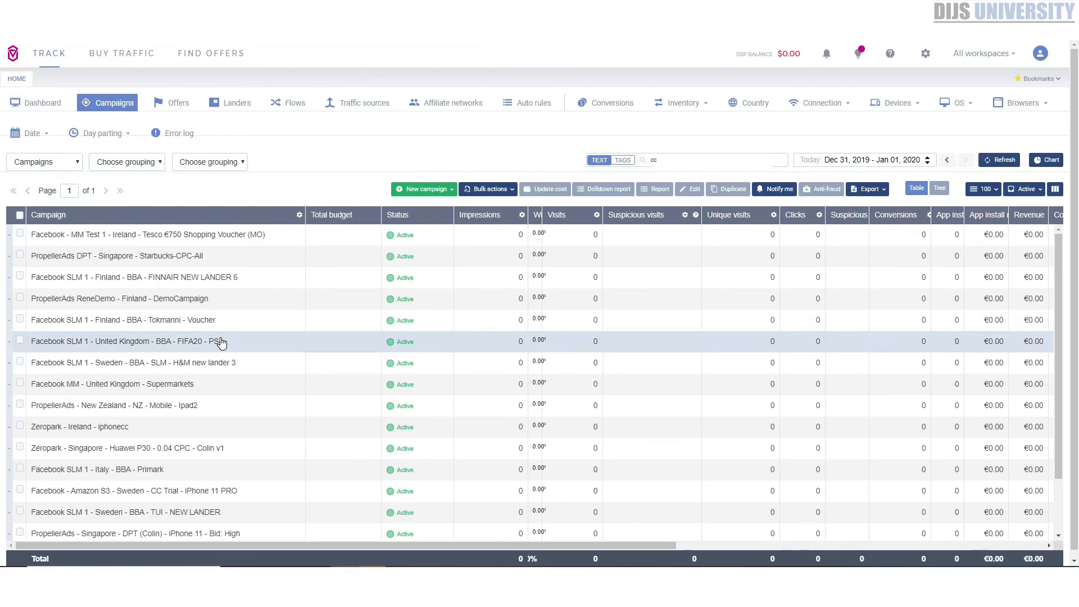
scroll(214, 368, down, 2)
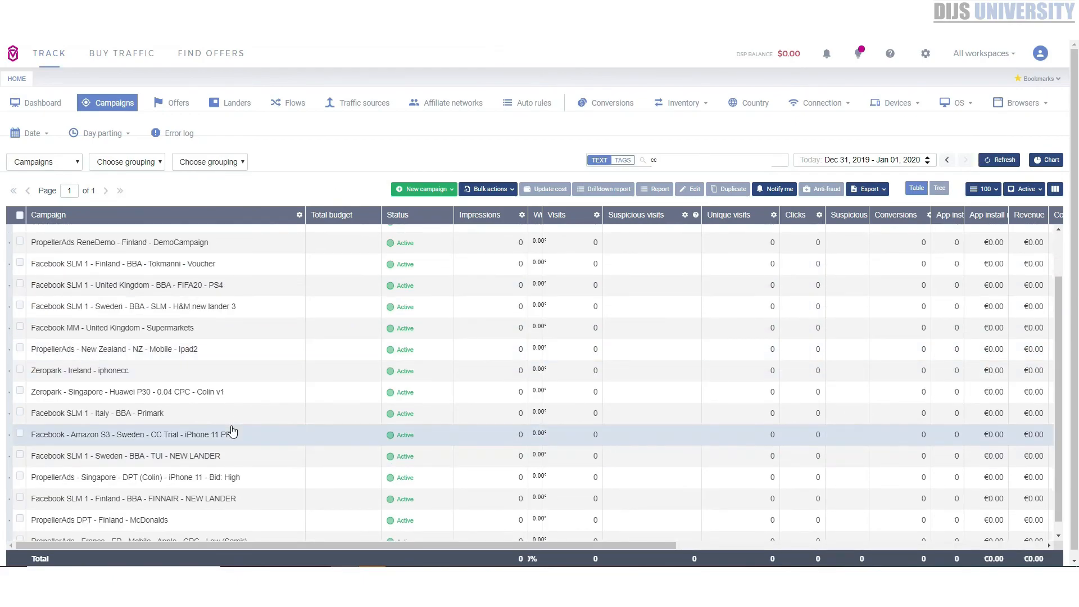
scroll(235, 444, down, 1)
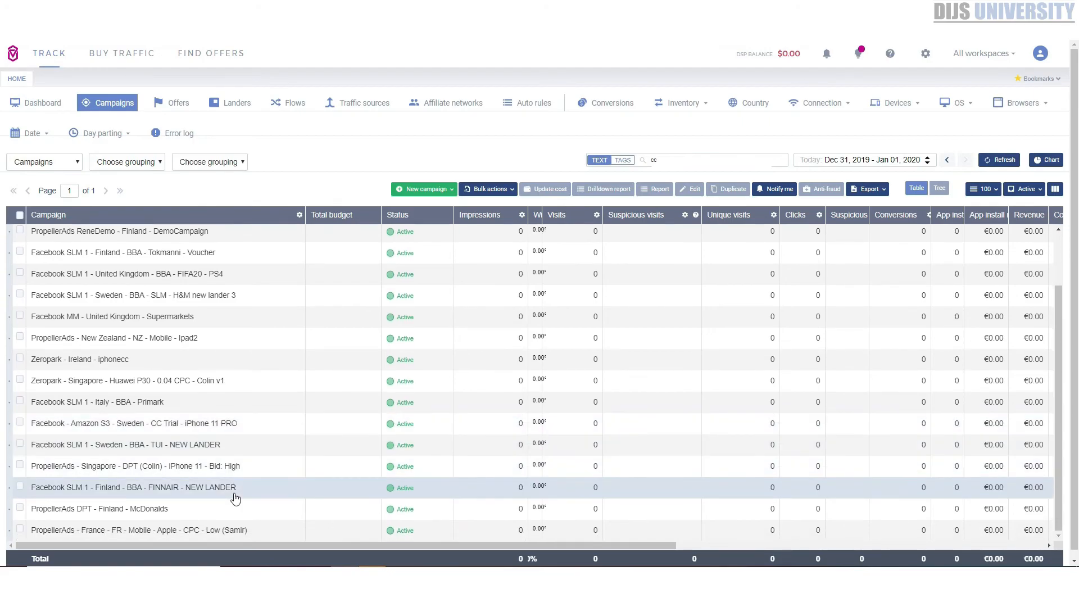
scroll(235, 499, up, 2)
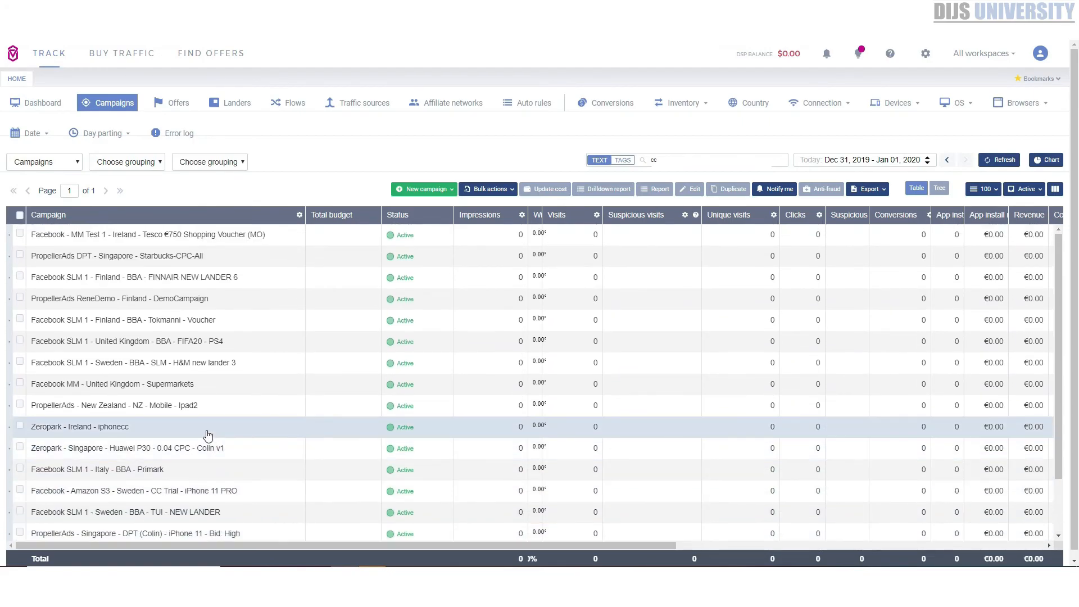
click(208, 433)
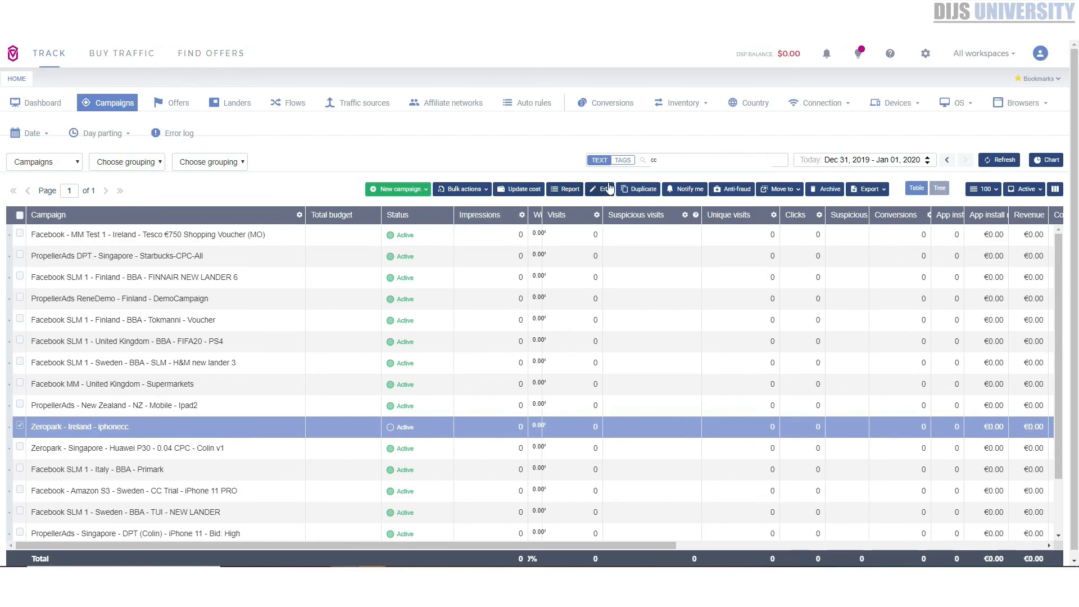
Open the selected campaign's tracking settings for editing and copy its campaign URL
click(609, 189)
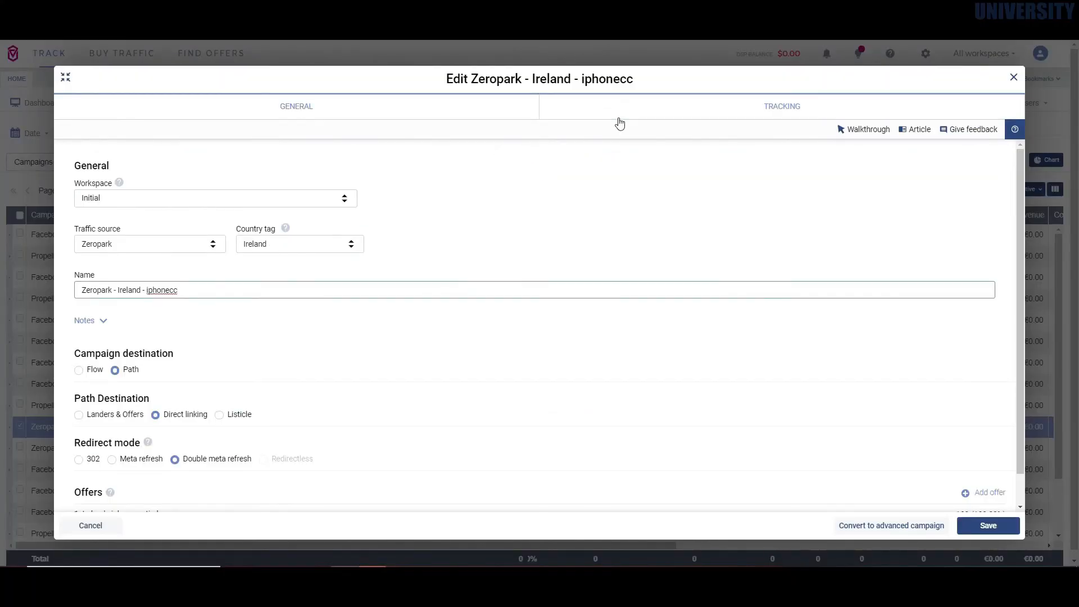
click(620, 119)
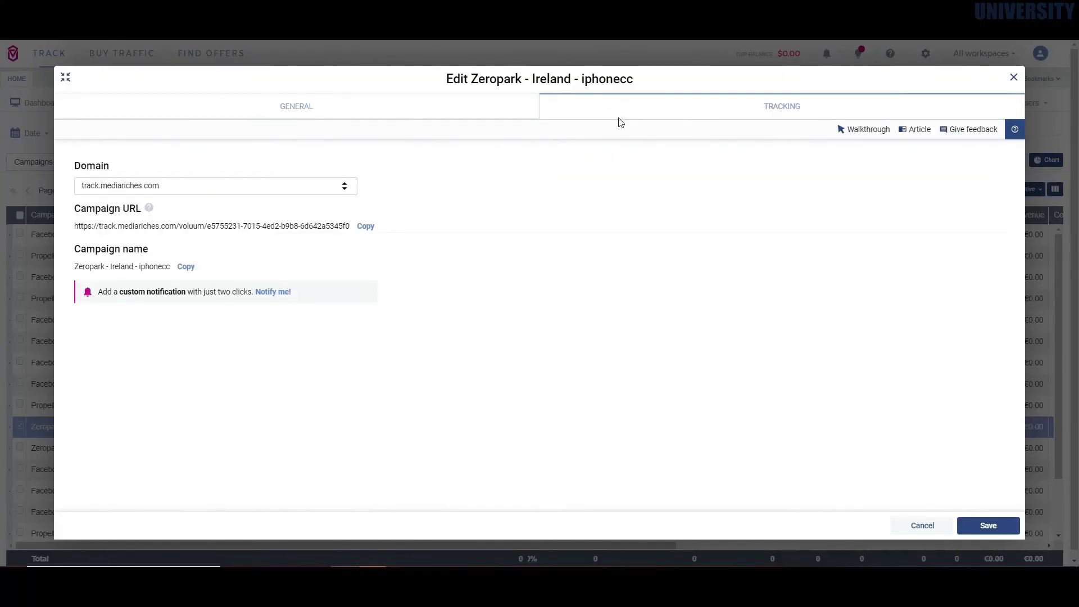
click(363, 230)
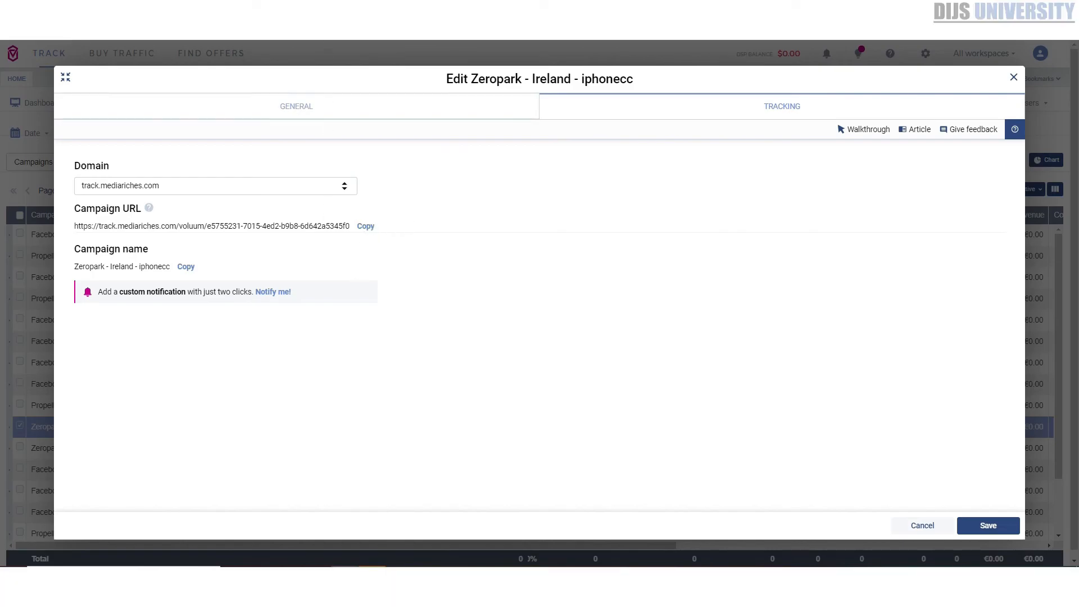
Switch to the Zeropark campaign form and replace the destination URL with the copied Voluum campaign URL
click(399, 17)
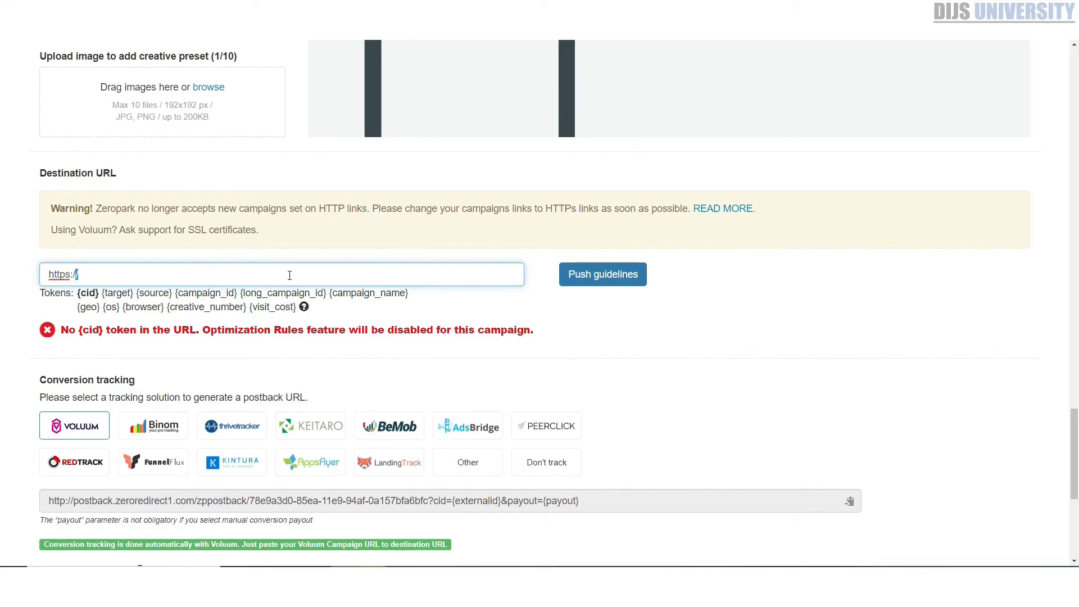
key(ctrl+a)
key(ctrl+v)
Set the campaign vertical to Surveys & Sweeps
scroll(298, 414, down, 3)
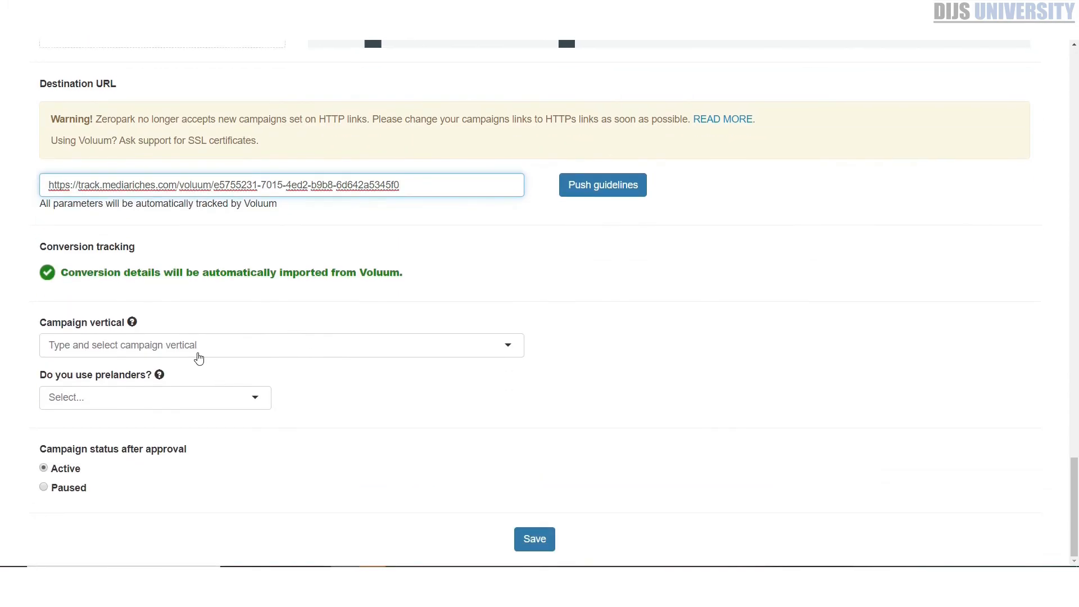
click(200, 345)
scroll(200, 388, down, 3)
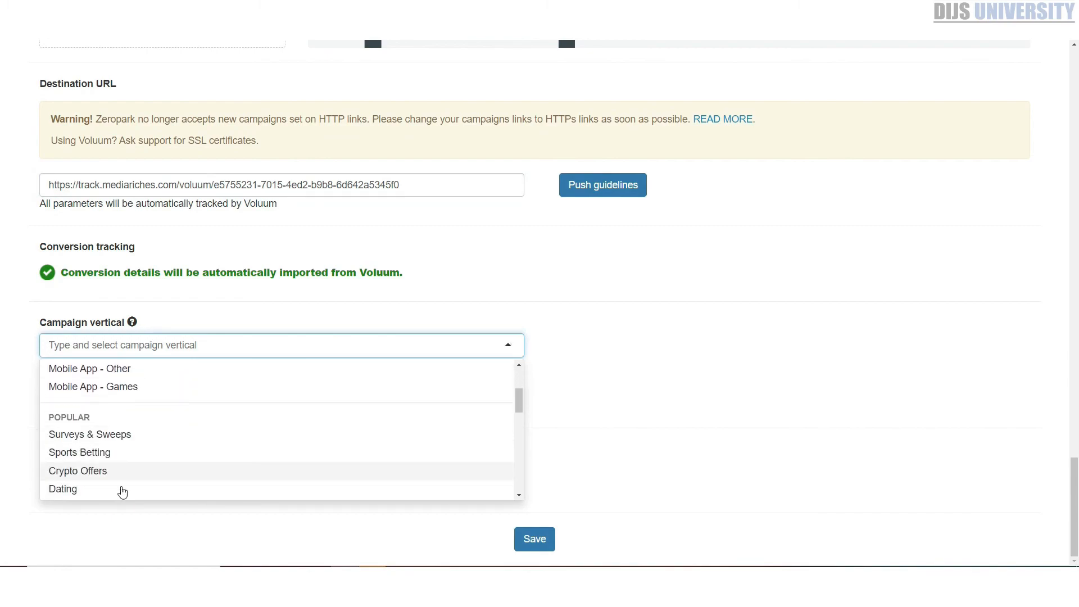
click(113, 440)
Answer No to using prelanders and set the campaign status after approval to Paused
click(110, 398)
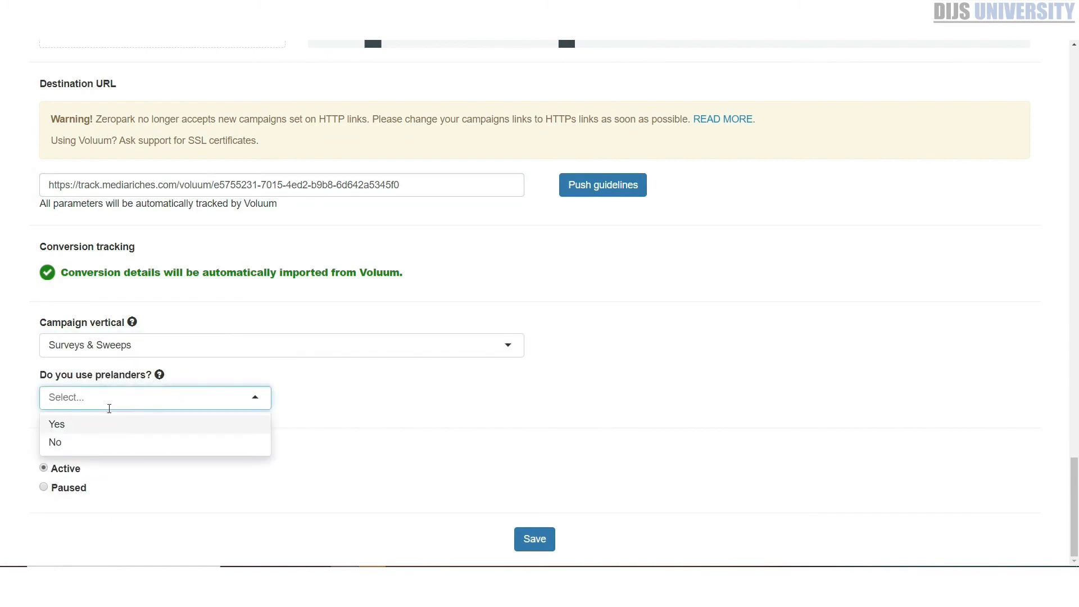
click(96, 440)
click(70, 493)
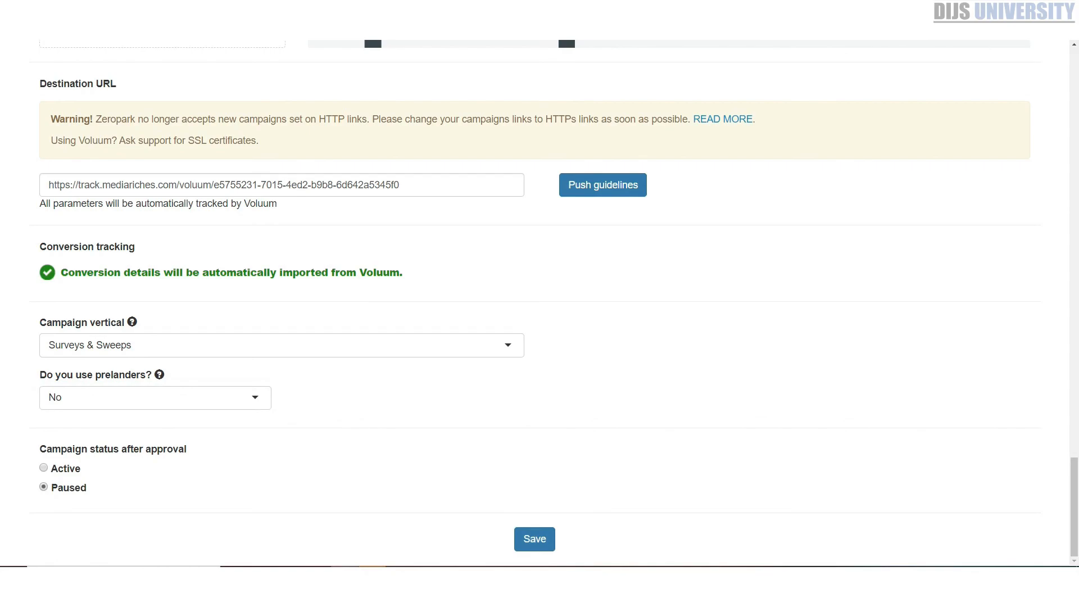